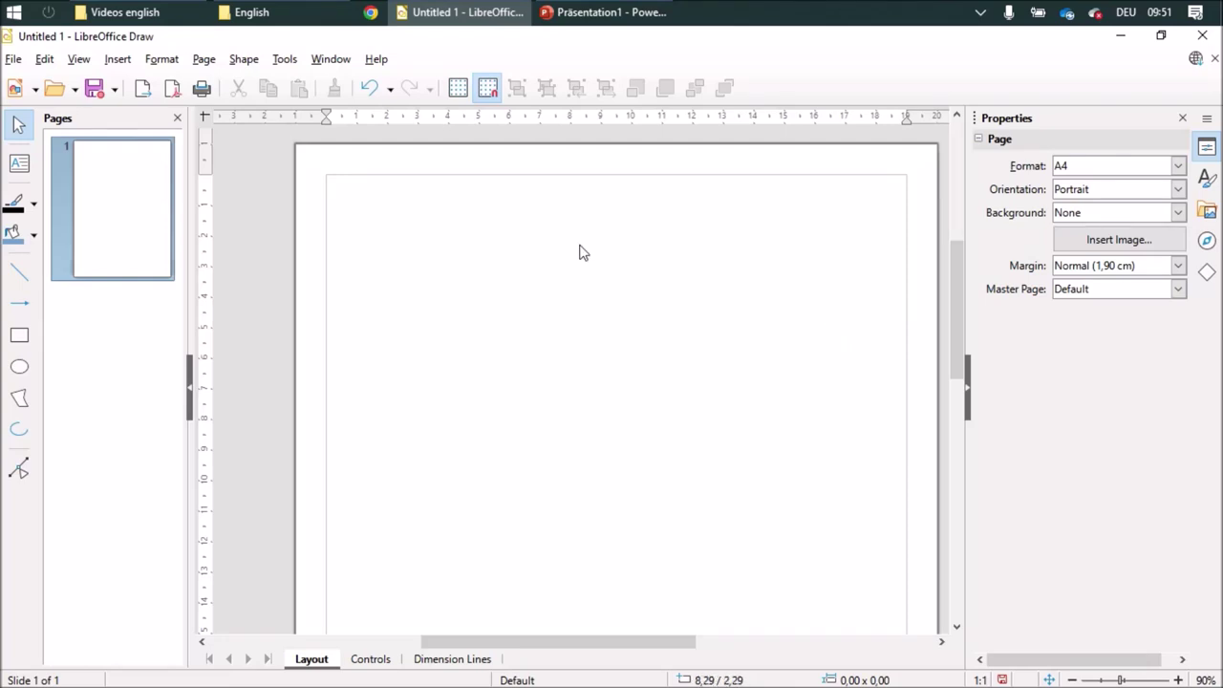
# Display the grid and draw a 1.00 × 1.00 cm text box at 2.00 / 2.00 cm containing 1
pyautogui.click(459, 89)
pyautogui.click(19, 164)
pyautogui.moveTo(390, 236); pyautogui.dragTo(421, 269)
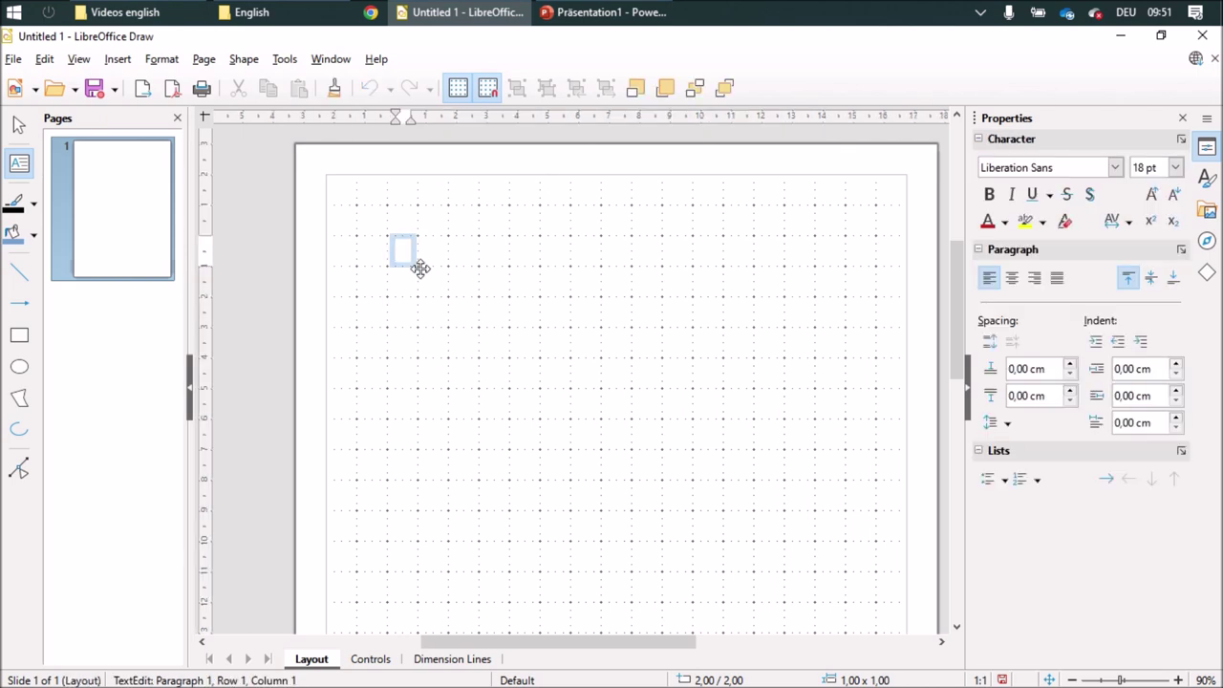
pyautogui.write('1')
# Set the font size of the 1 in the text box to 10 pt
pyautogui.hotkey('shift', 'Left')
pyautogui.click(1177, 169)
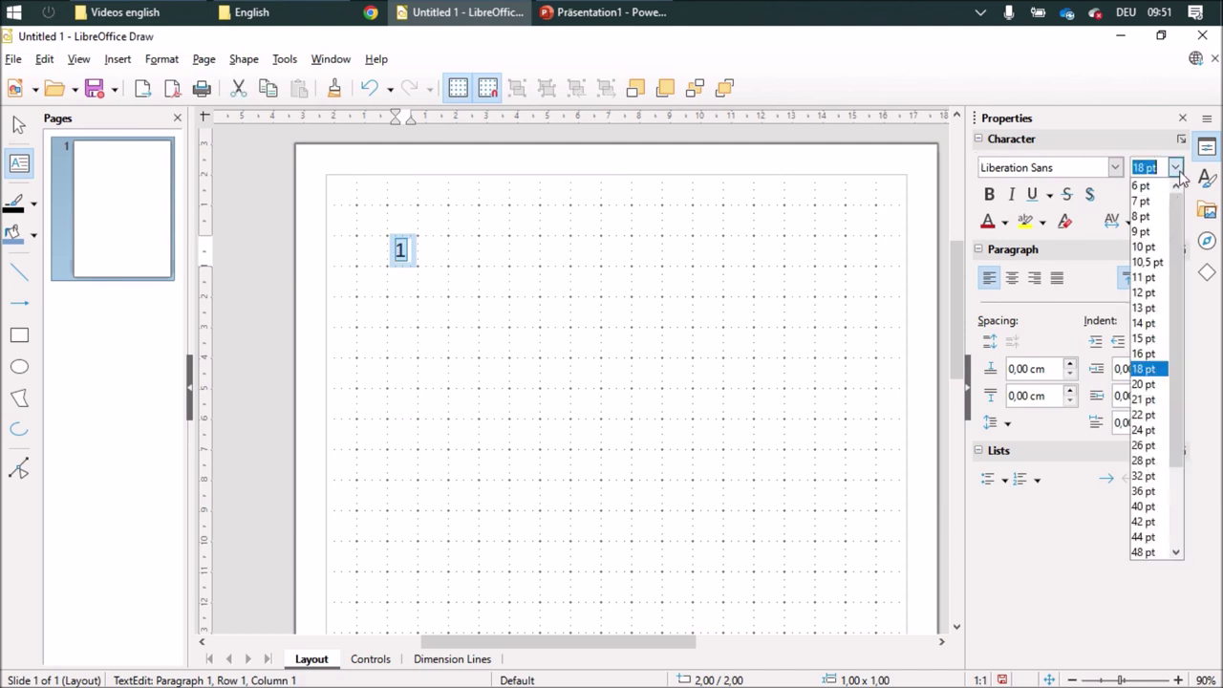
pyautogui.click(1145, 246)
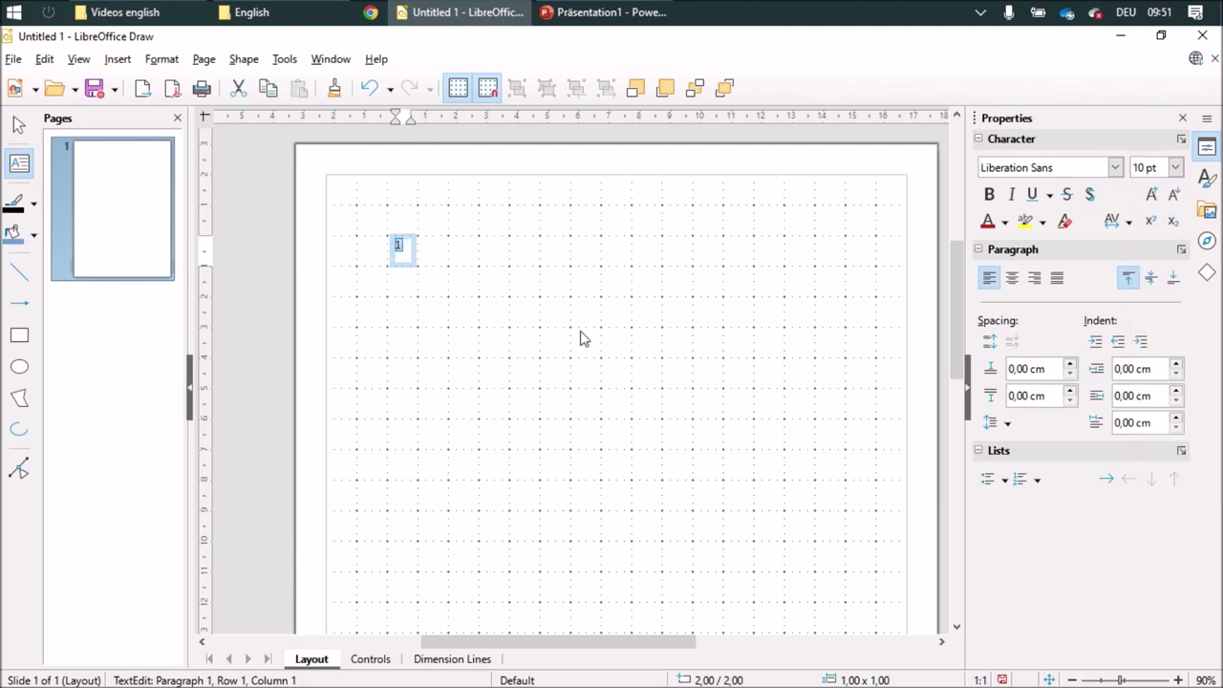
pyautogui.click(554, 313)
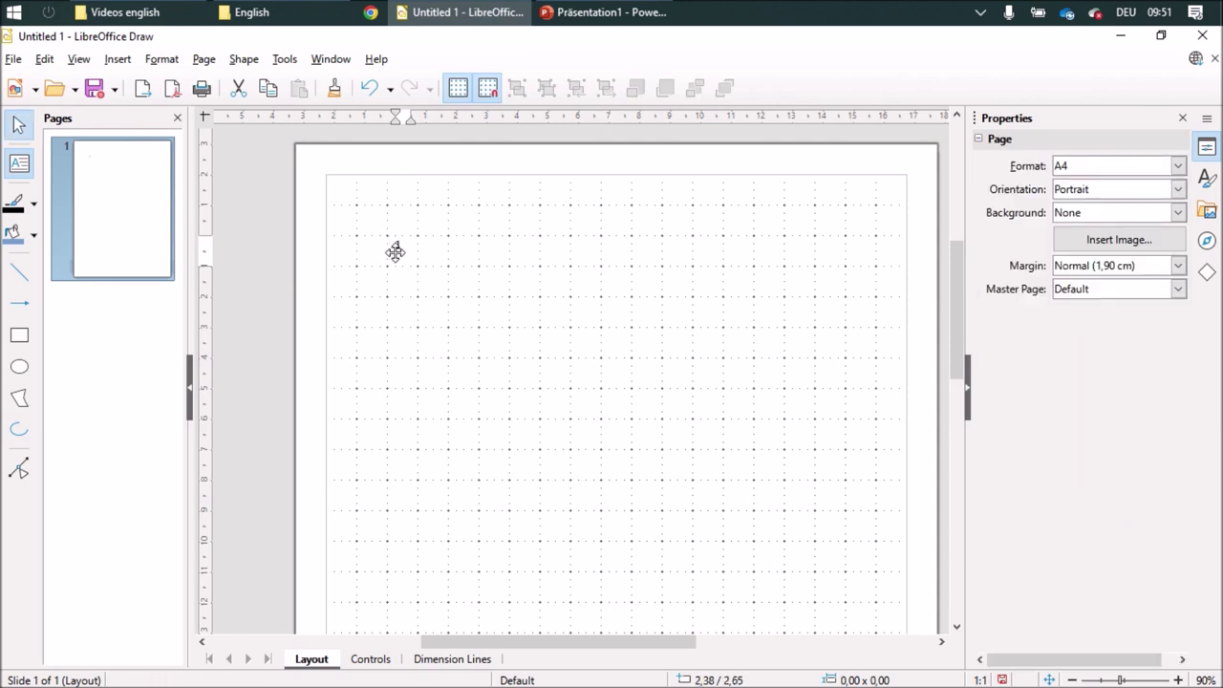
# Give the text box containing the 1 a continuous black border line
pyautogui.click(397, 250)
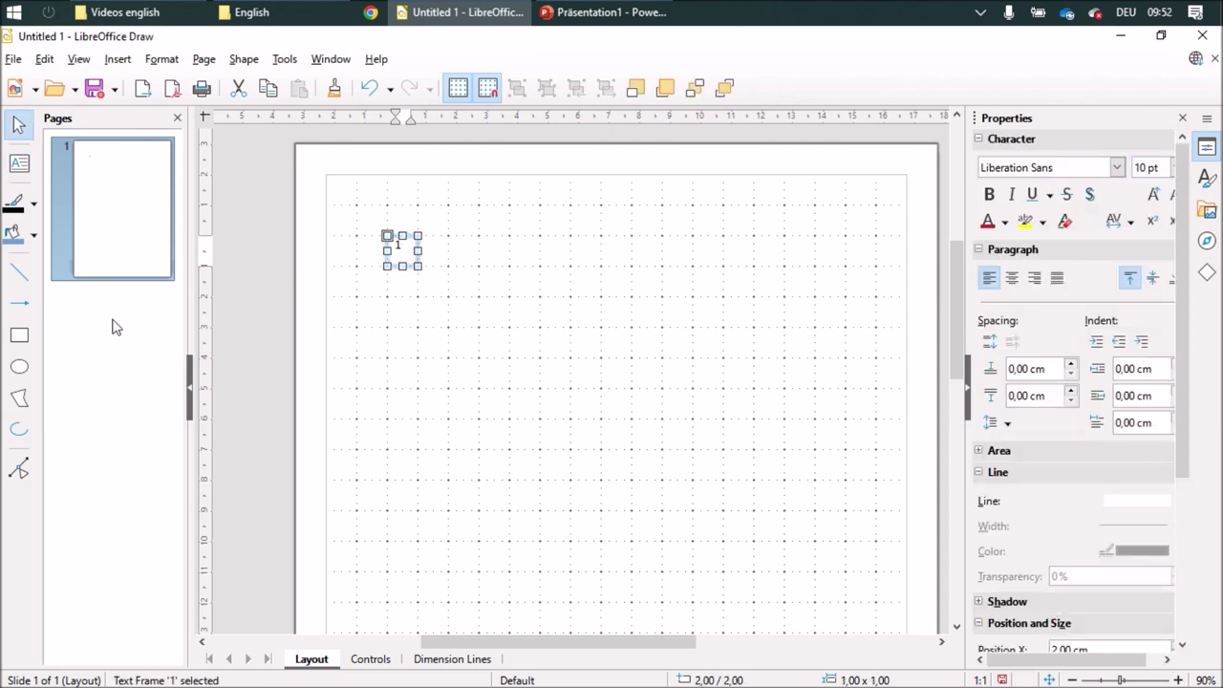
pyautogui.click(983, 476)
pyautogui.click(983, 476)
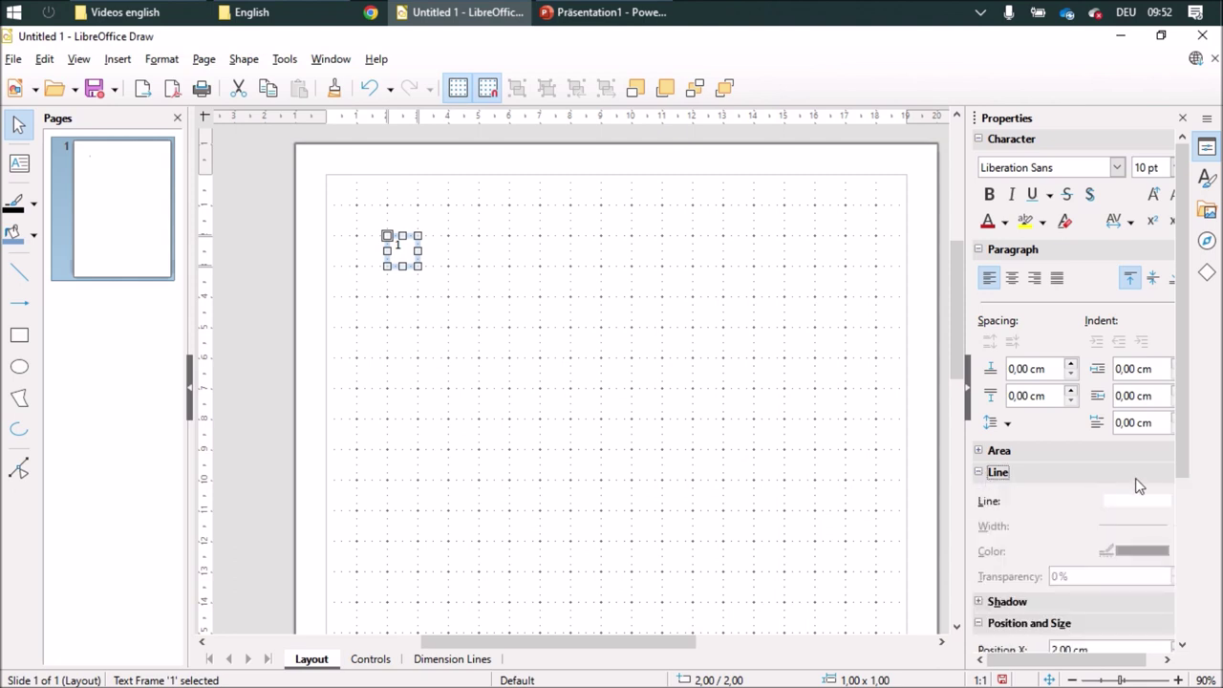
pyautogui.moveTo(1187, 474); pyautogui.dragTo(1192, 504)
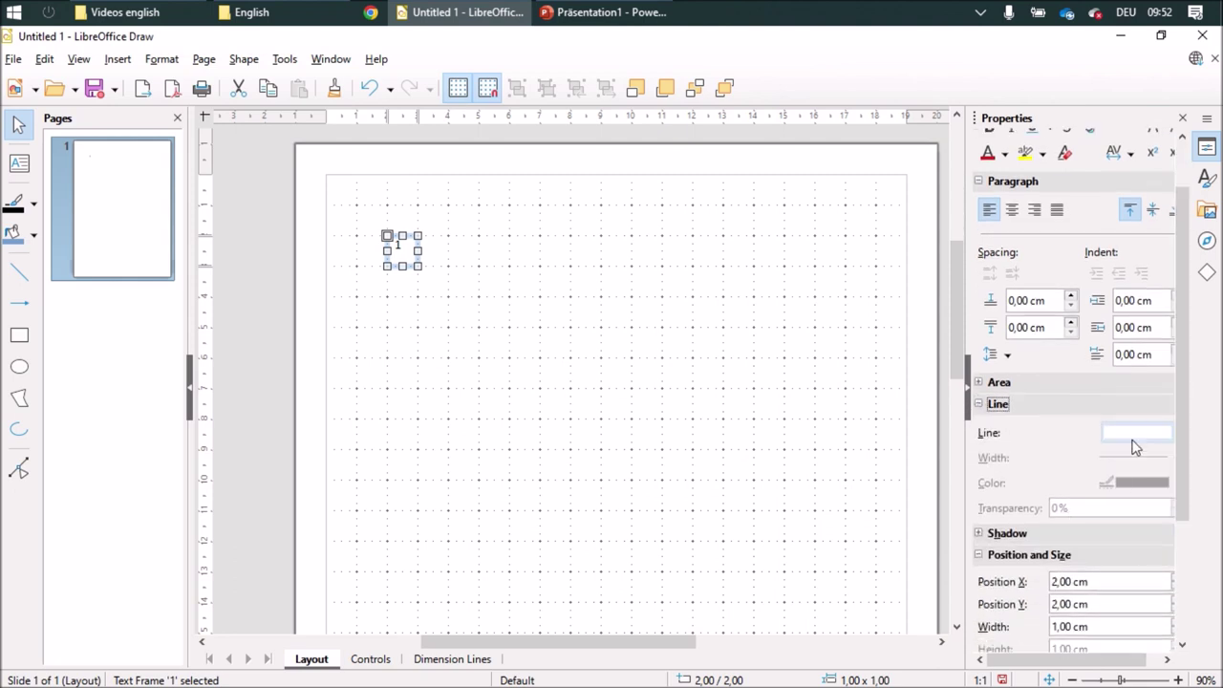
pyautogui.click(1134, 436)
pyautogui.click(1150, 192)
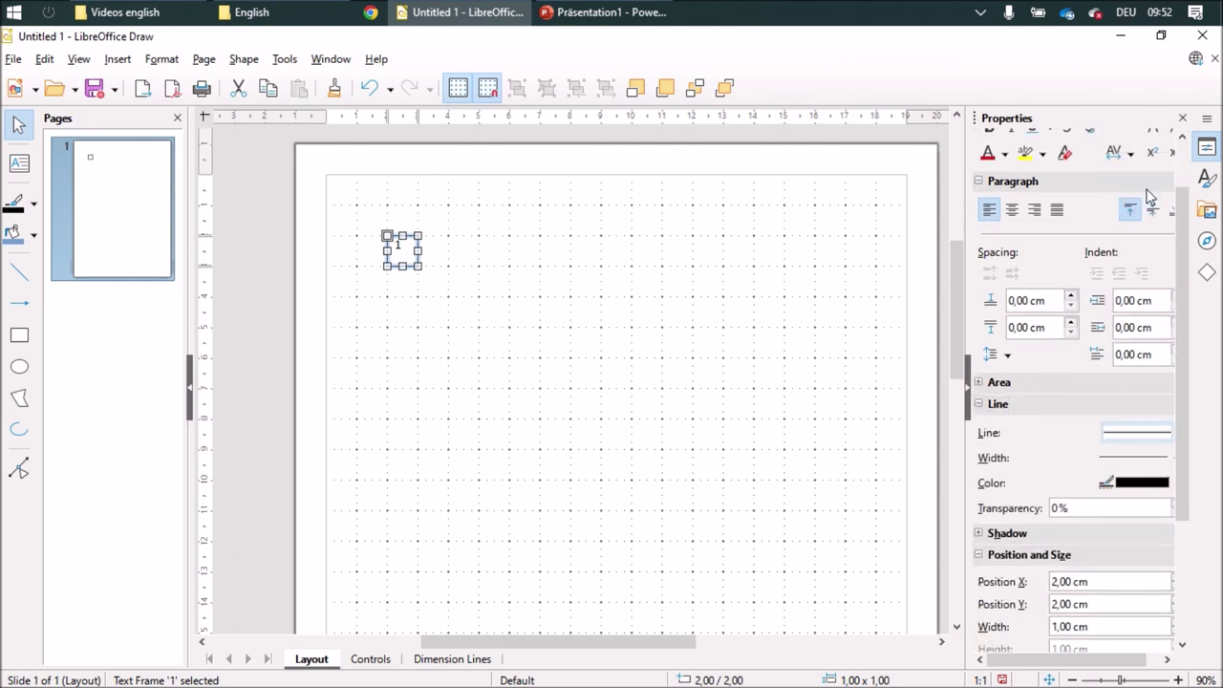
pyautogui.click(691, 390)
# Reduce the text box's spacing to borders to 0.00 cm on all sides in its text attributes
pyautogui.click(403, 248)
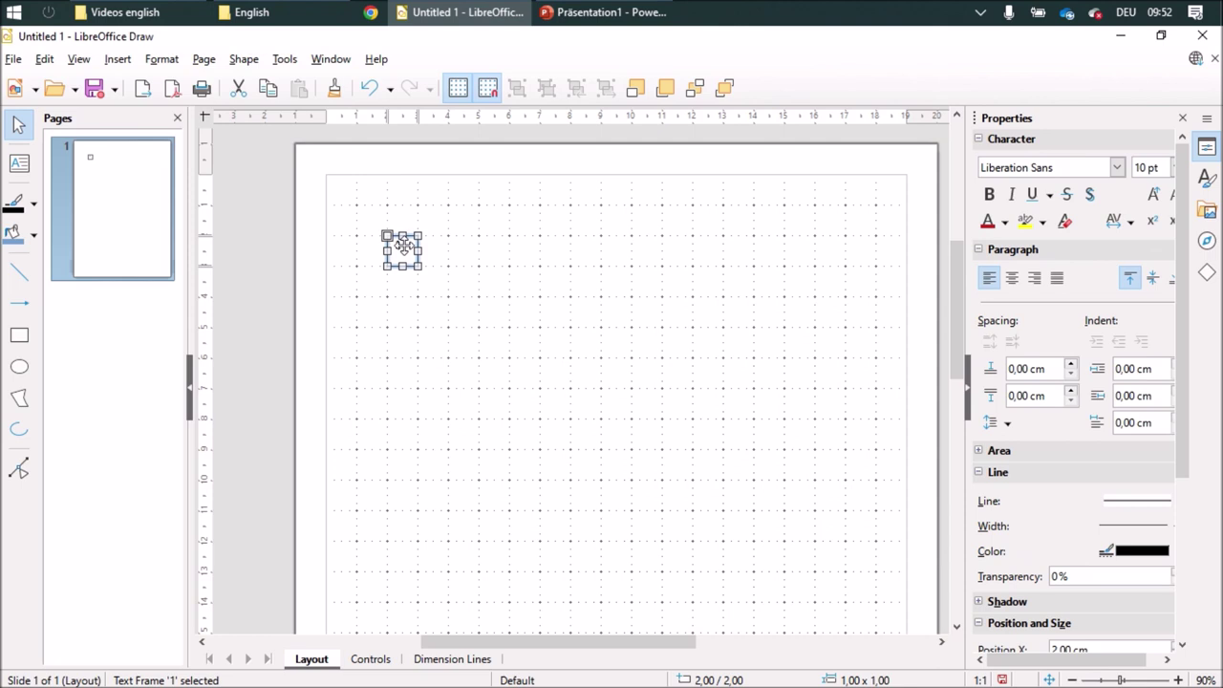
pyautogui.rightClick(405, 248)
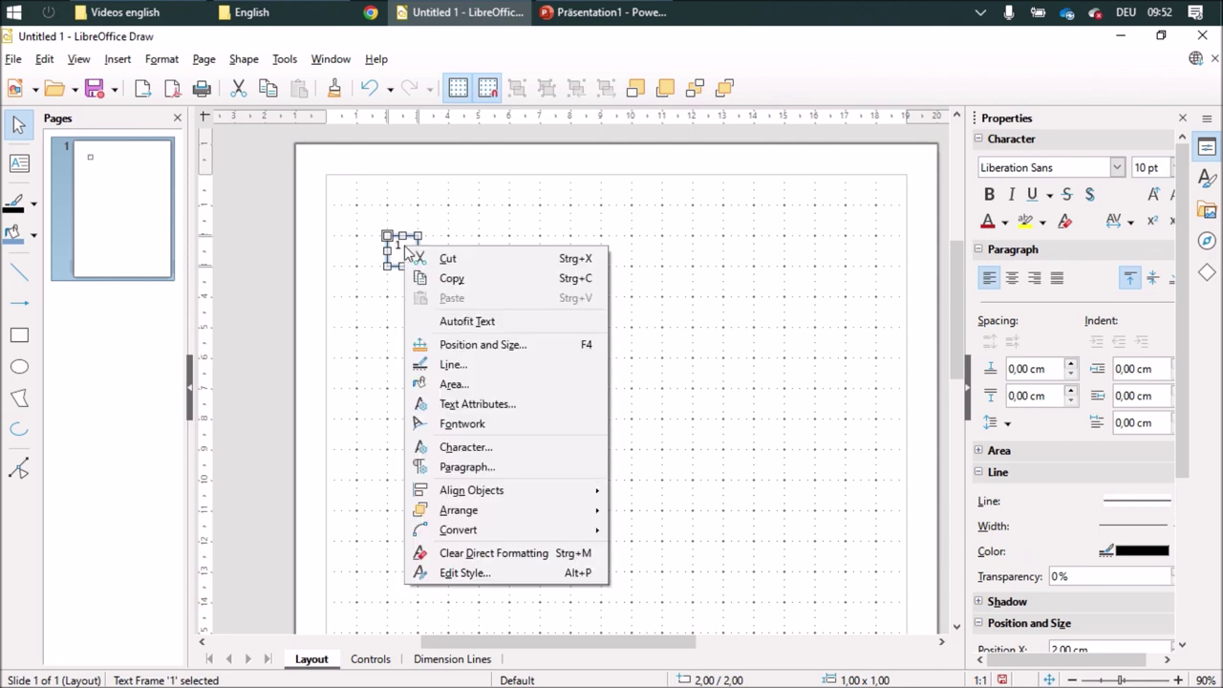
pyautogui.click(492, 404)
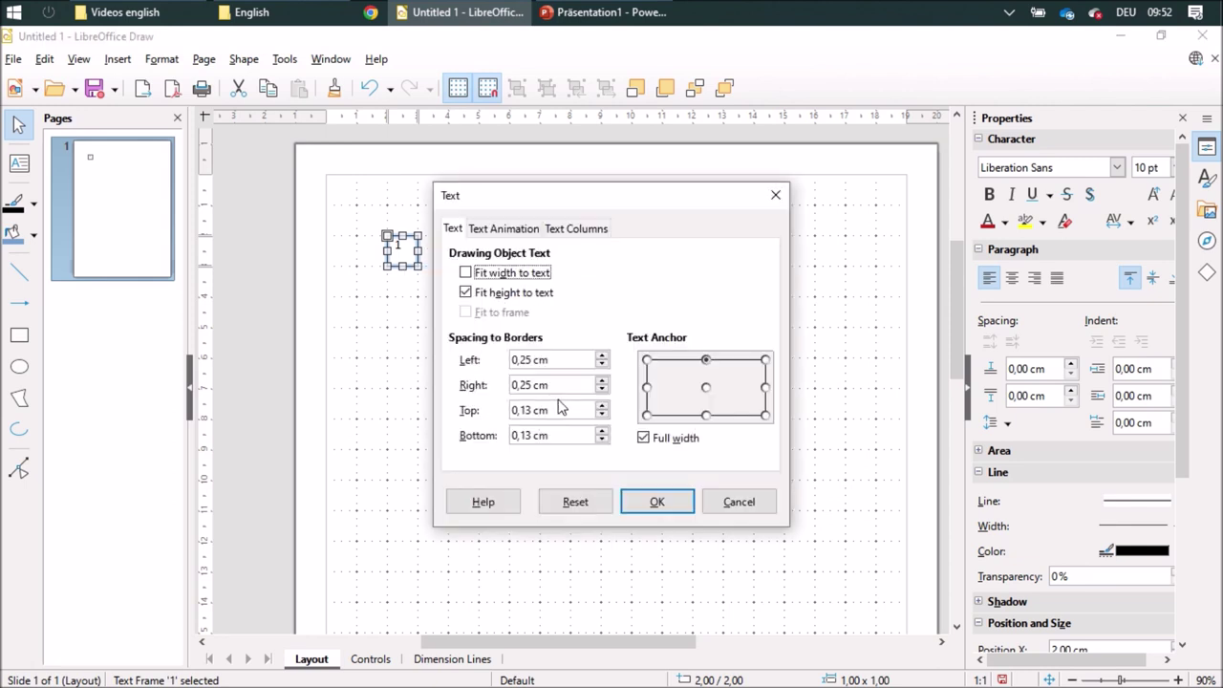
pyautogui.click(606, 364)
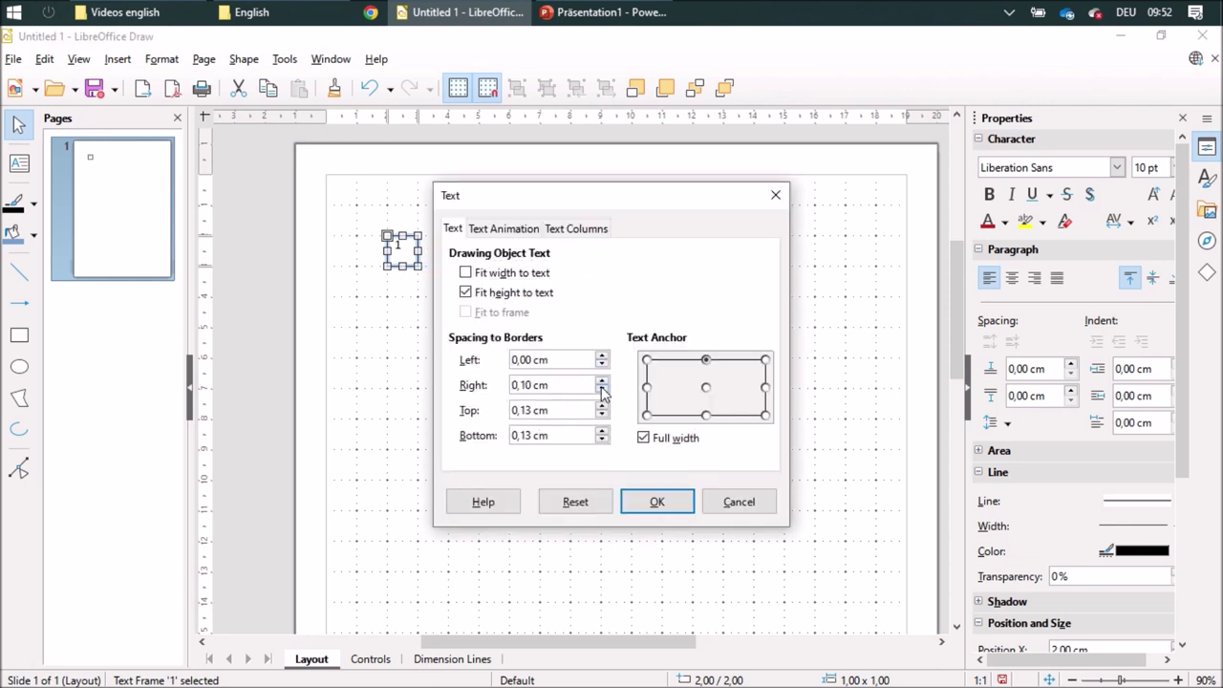
pyautogui.click(603, 391)
pyautogui.click(604, 417)
pyautogui.click(603, 417)
pyautogui.click(671, 513)
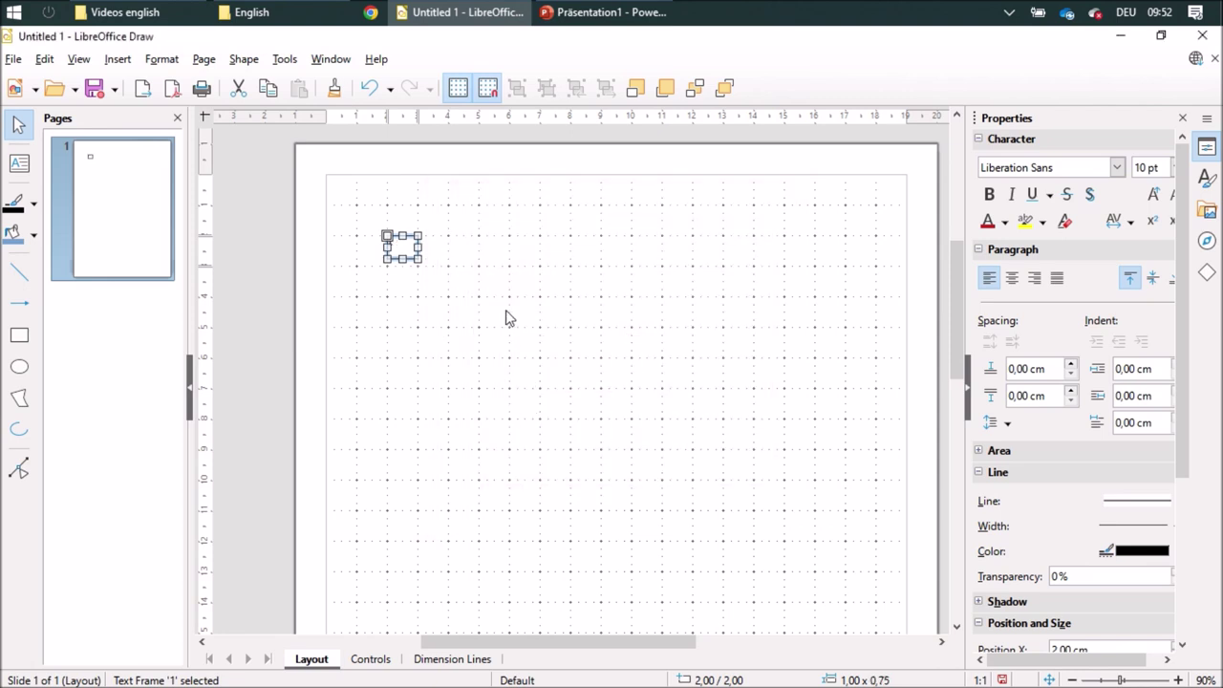
pyautogui.click(550, 336)
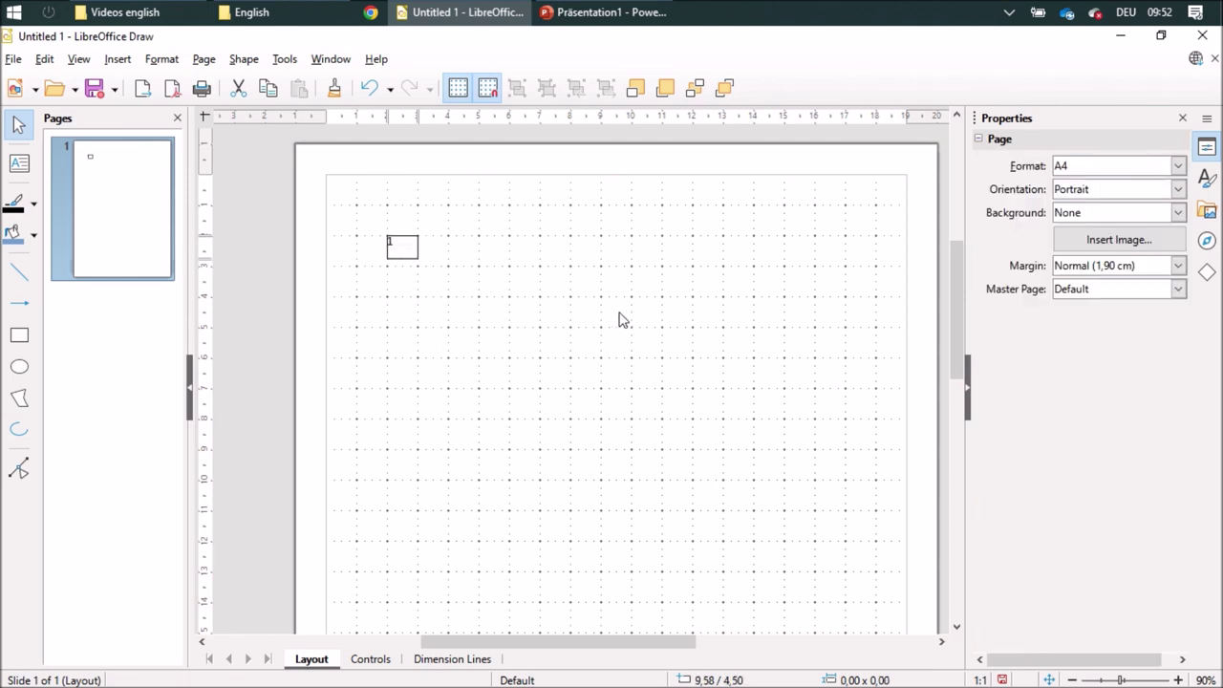
# Centre the 1 horizontally and vertically inside its text box
pyautogui.click(400, 243)
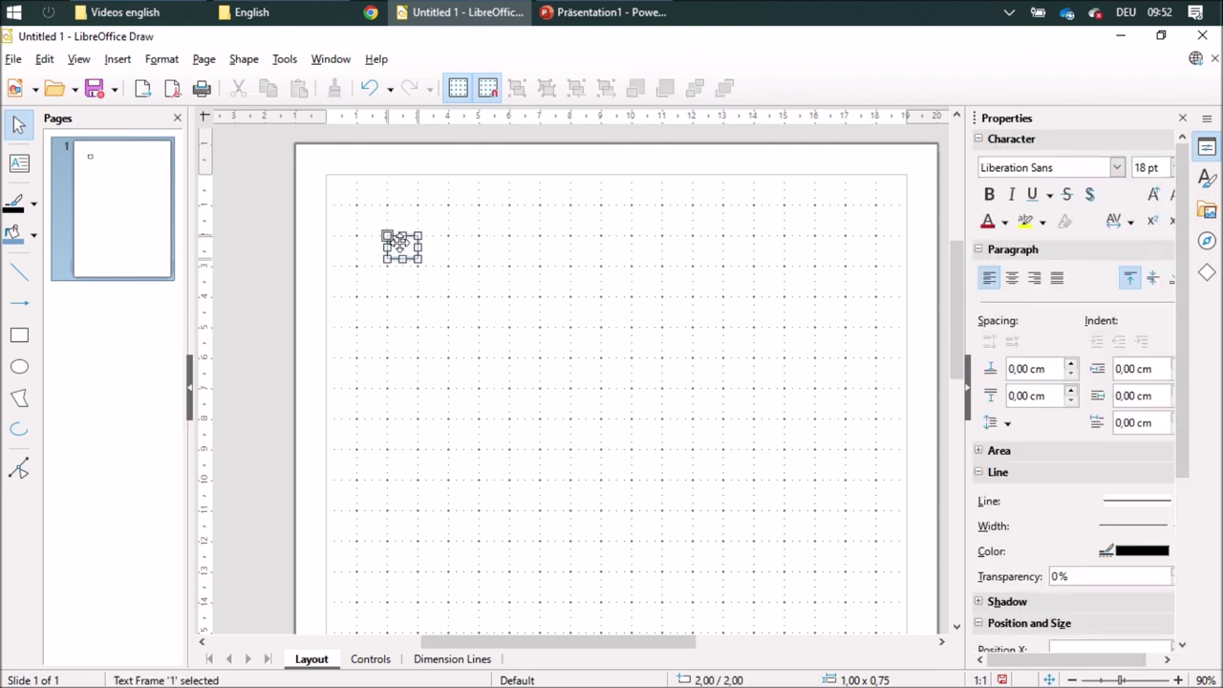
pyautogui.click(468, 266)
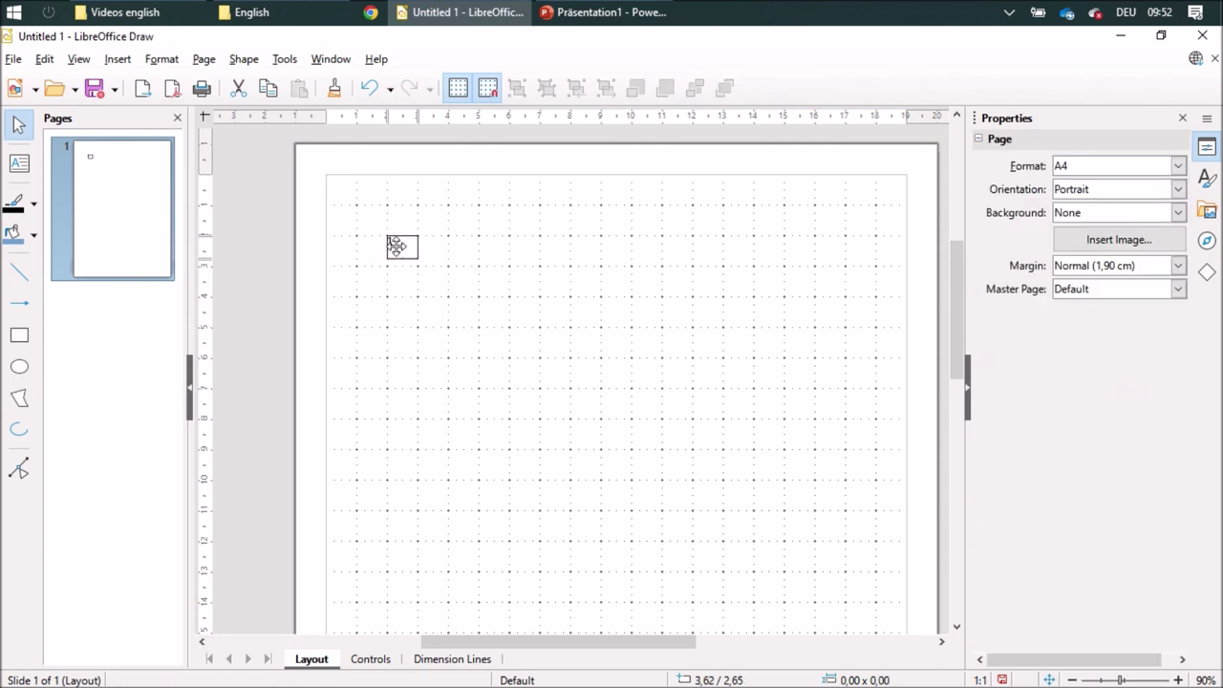
pyautogui.click(400, 245)
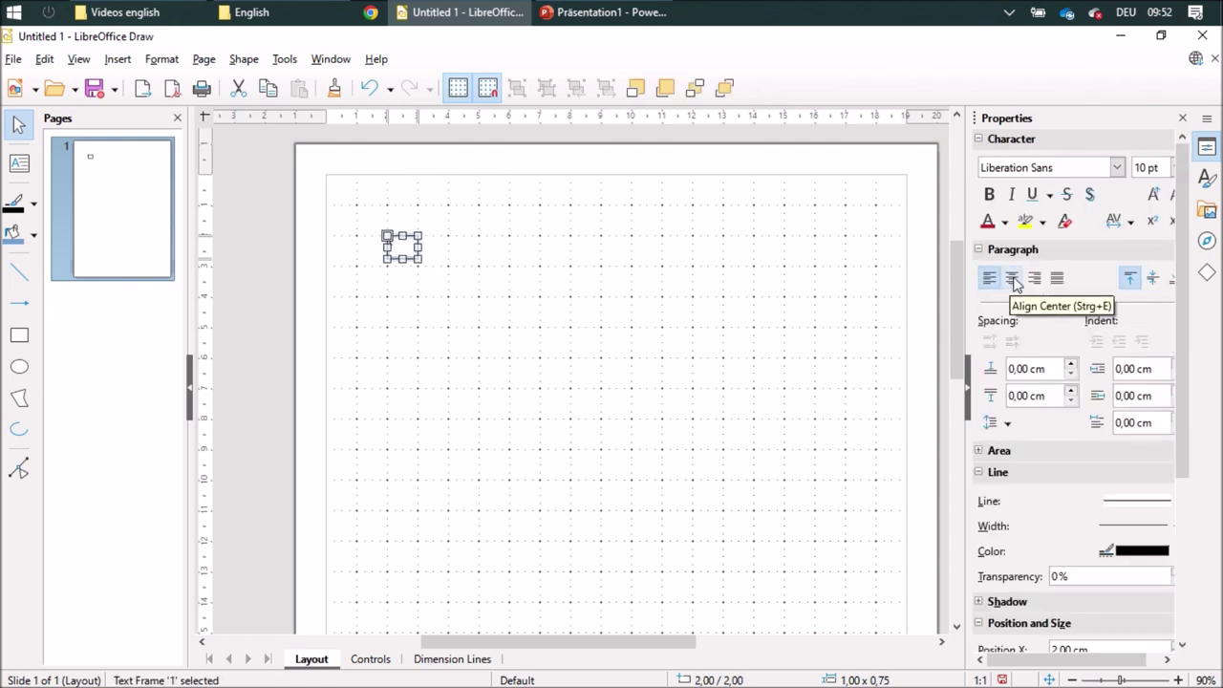
pyautogui.click(1013, 280)
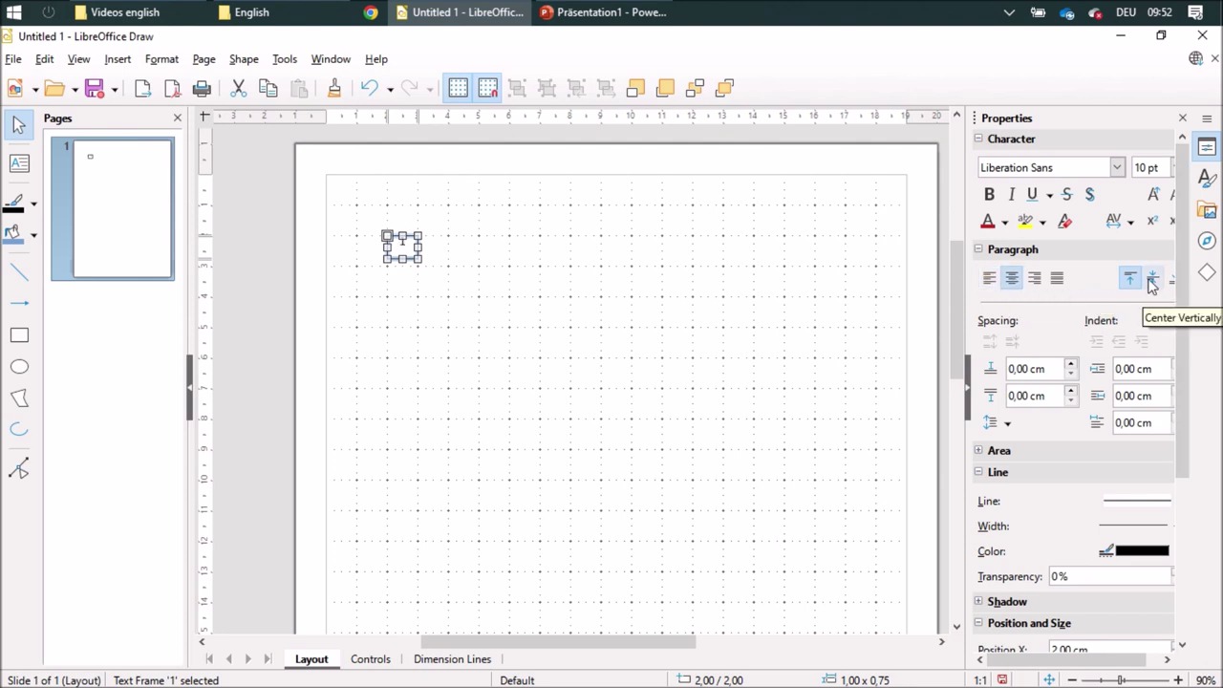
pyautogui.click(1153, 280)
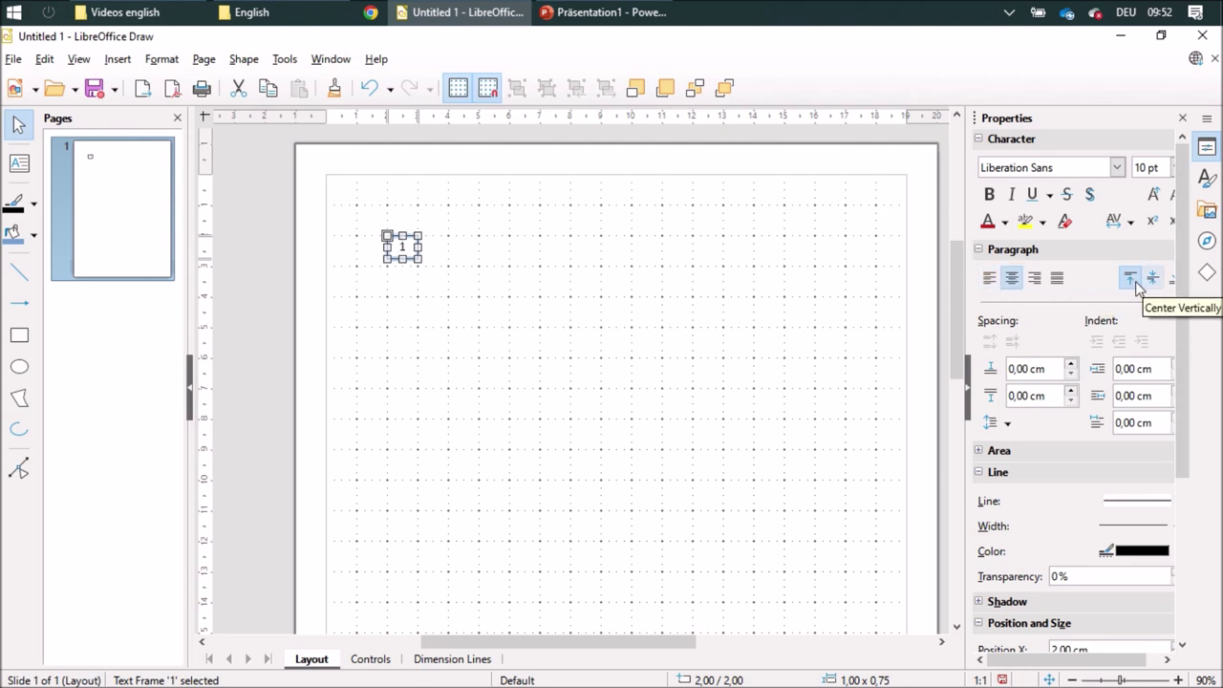
pyautogui.click(660, 314)
# Resize the bordered text box to 0.50 × 0.50 cm, keeping its upper-left corner in place
pyautogui.keyDown('ctrl'); pyautogui.scroll(3, 547, 340); pyautogui.keyUp('ctrl')
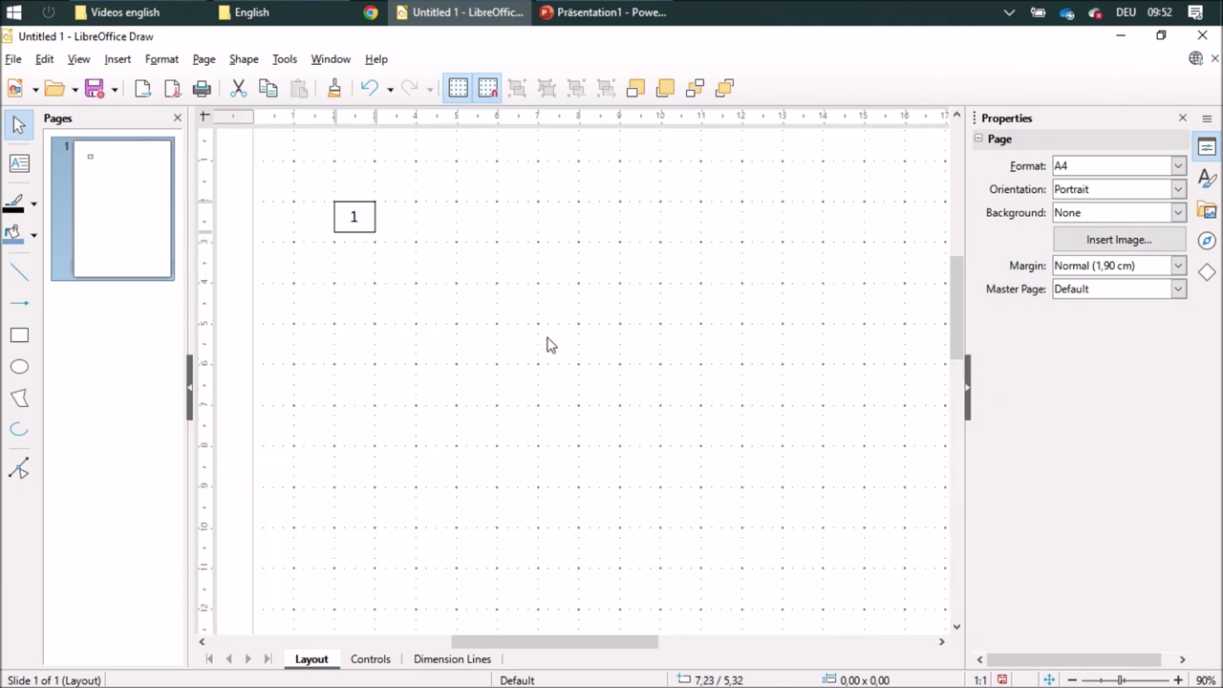
pyautogui.hscroll(-5, 504, 641)
pyautogui.keyDown('ctrl'); pyautogui.scroll(1, 720, 484); pyautogui.keyUp('ctrl')
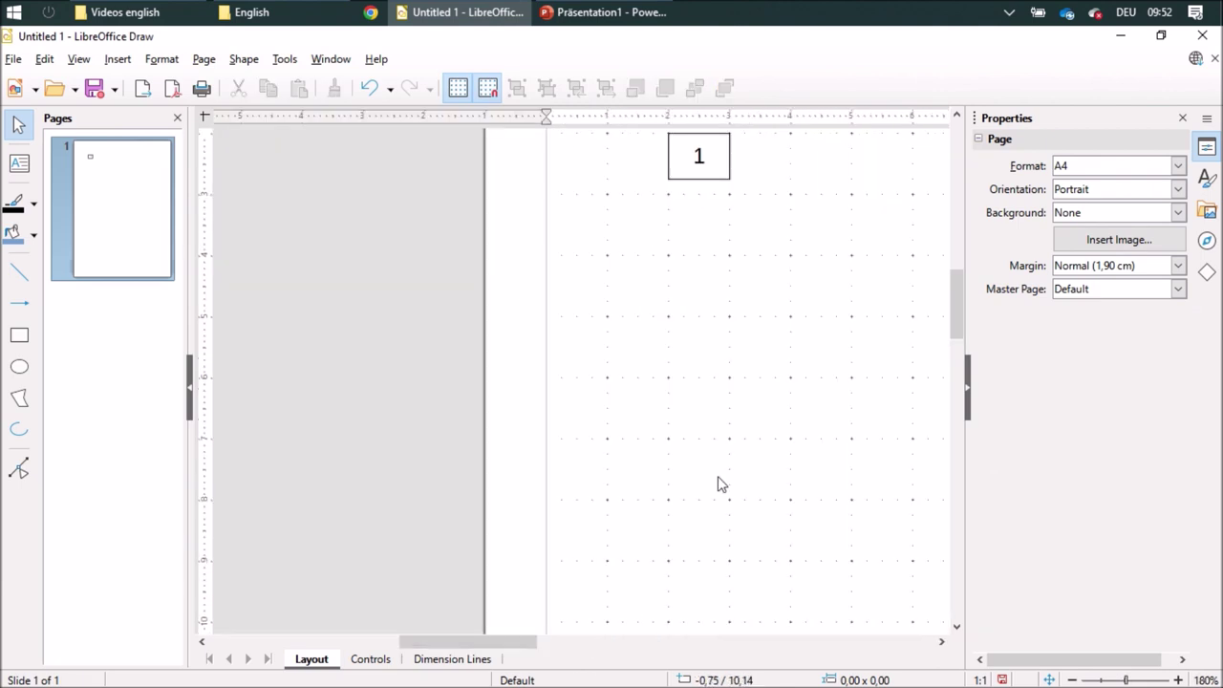
pyautogui.scroll(3, 822, 438)
pyautogui.click(730, 375)
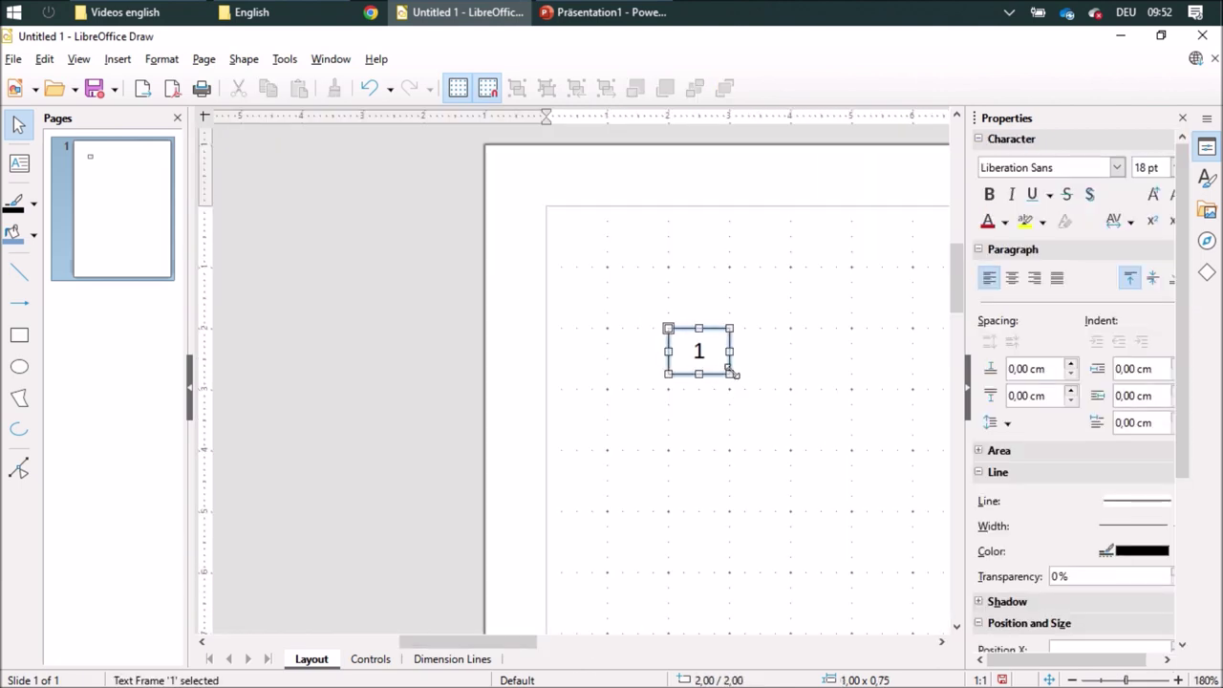
pyautogui.moveTo(719, 367)
pyautogui.mouseDown()
pyautogui.moveTo(699, 349)
pyautogui.moveTo(703, 359)
pyautogui.mouseUp()
pyautogui.click(792, 398)
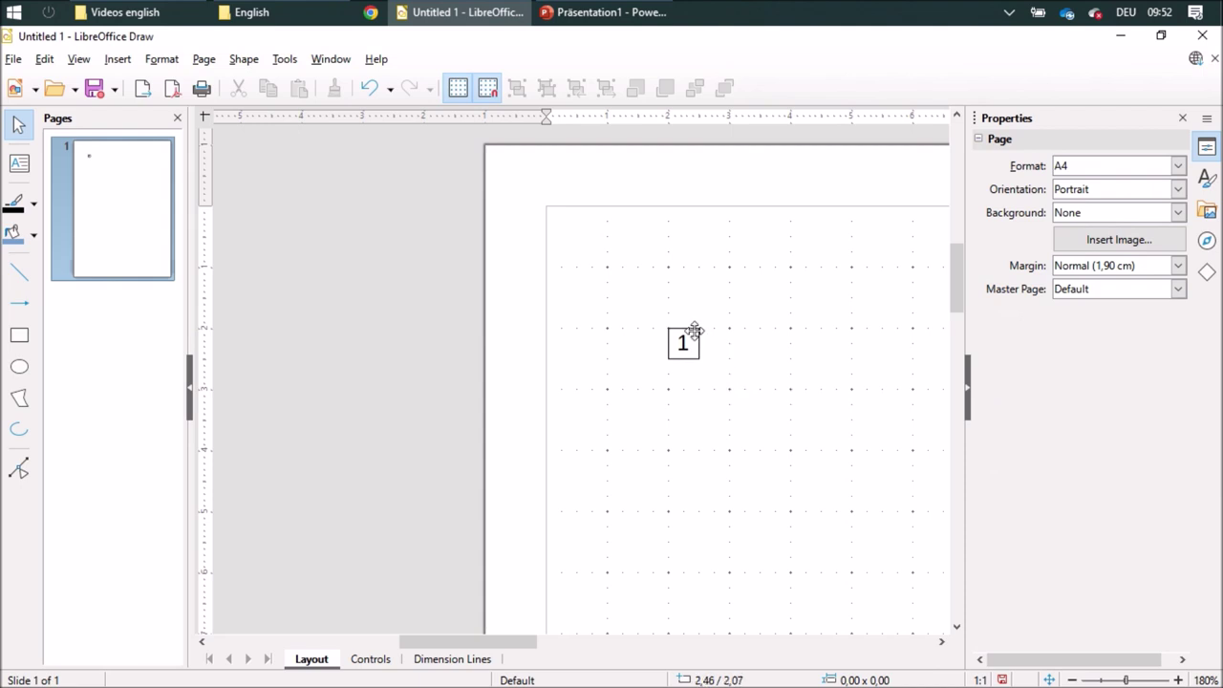
# Duplicate the boxed 1 side by side to form a row of five adjoining boxes
pyautogui.moveTo(694, 331)
pyautogui.mouseDown()
pyautogui.moveTo(724, 332)
pyautogui.moveTo(689, 328)
pyautogui.mouseUp()
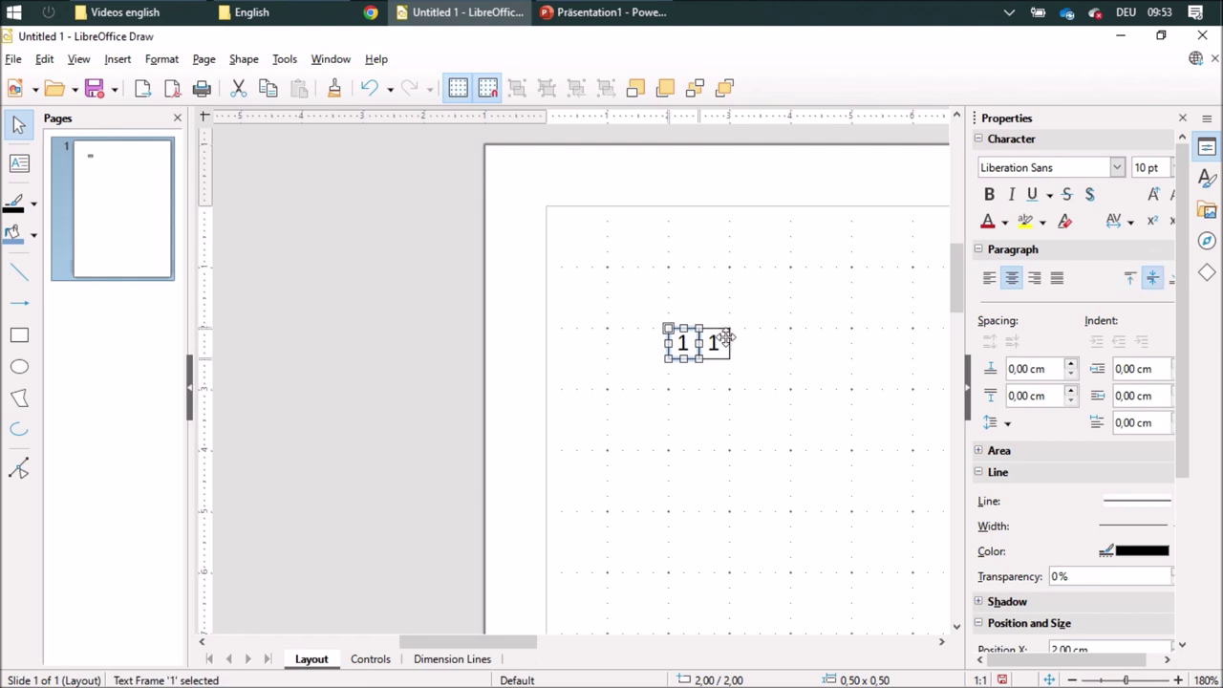
pyautogui.click(722, 338)
pyautogui.moveTo(718, 336); pyautogui.dragTo(812, 333)
pyautogui.click(833, 423)
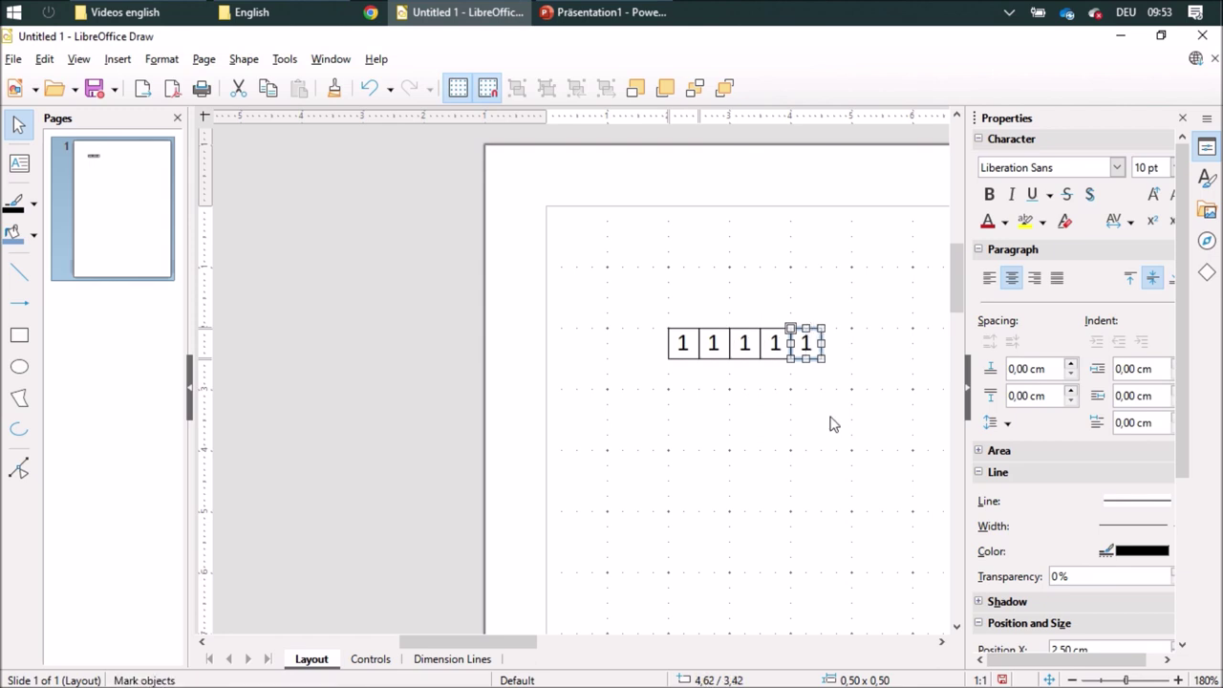
# Delete the 1 from the third box in the row, leaving the box open for text entry
pyautogui.click(748, 351)
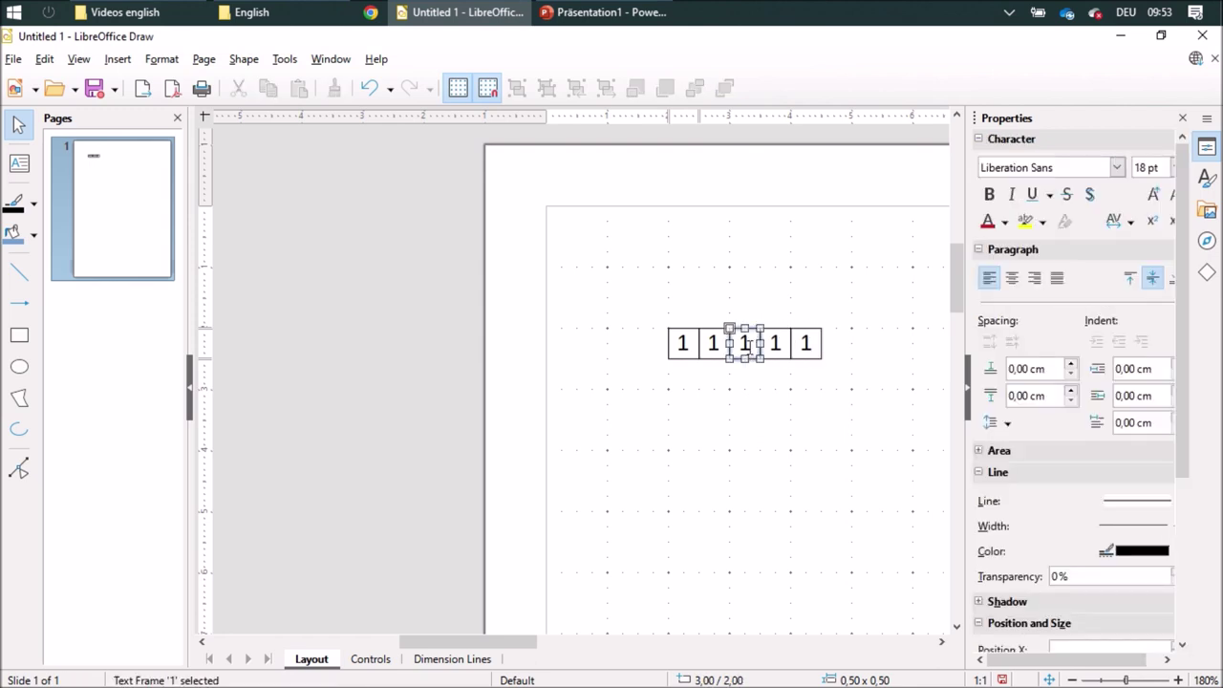
pyautogui.click(746, 344)
pyautogui.press('BackSpace')
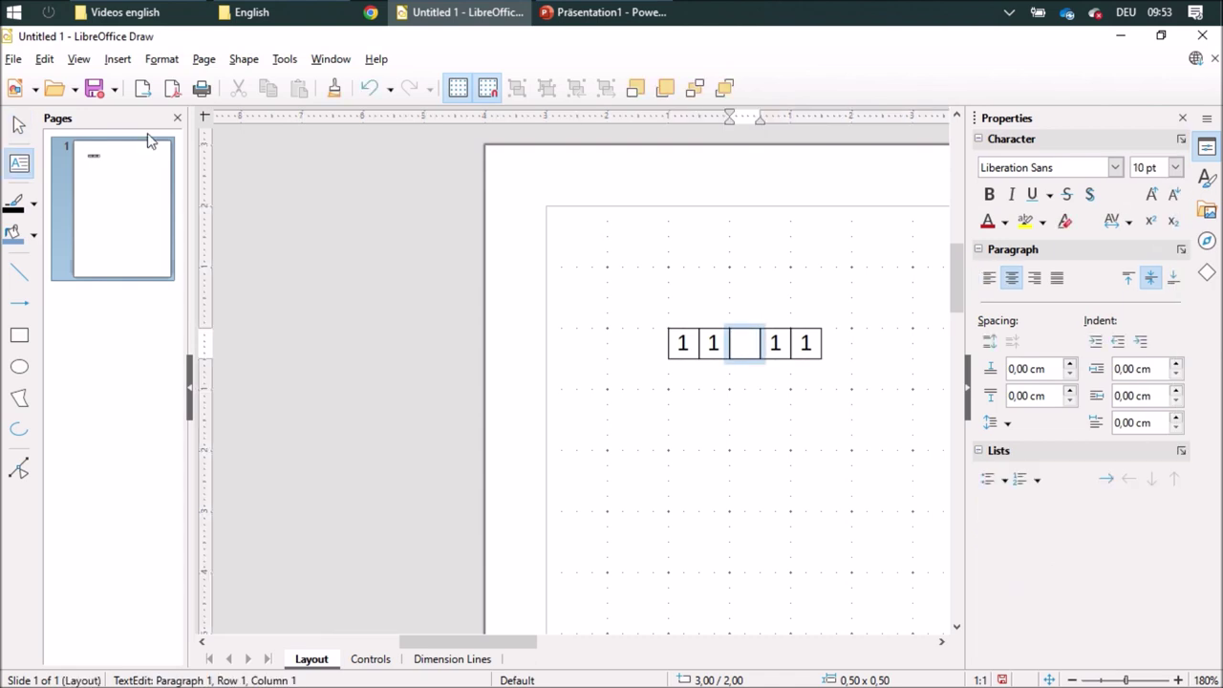
# Find the Middle Dot (U+B7) among the special characters and add it to the favourite characters
pyautogui.click(118, 59)
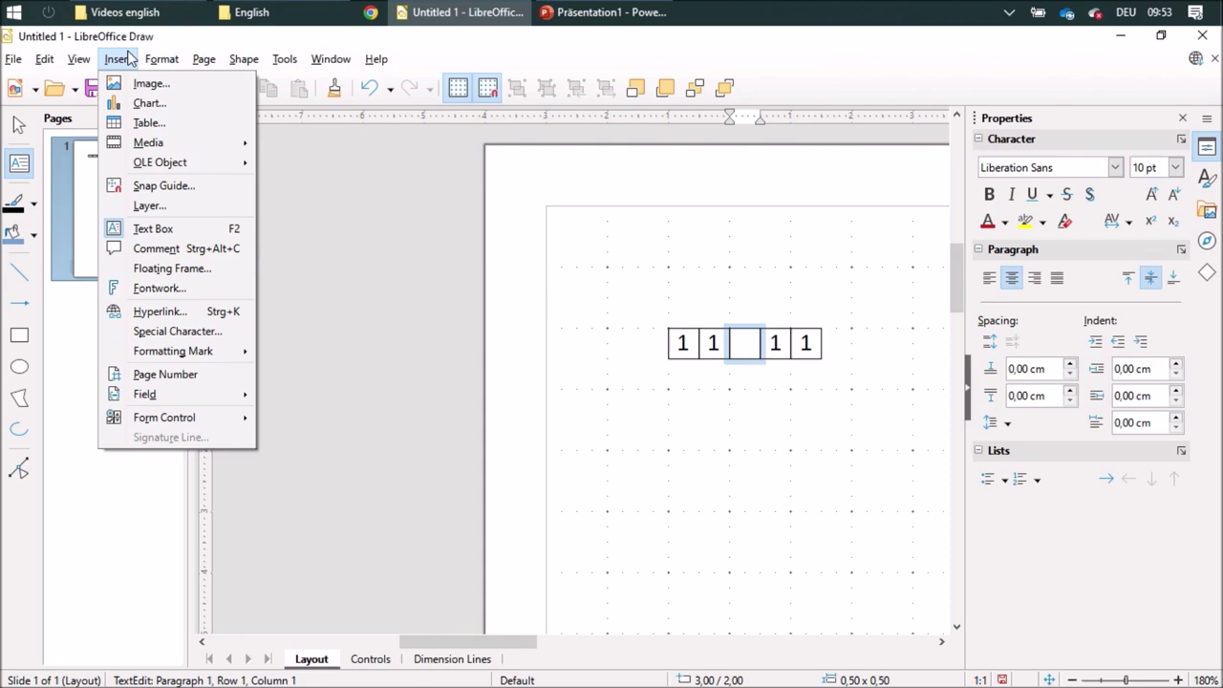
pyautogui.click(143, 330)
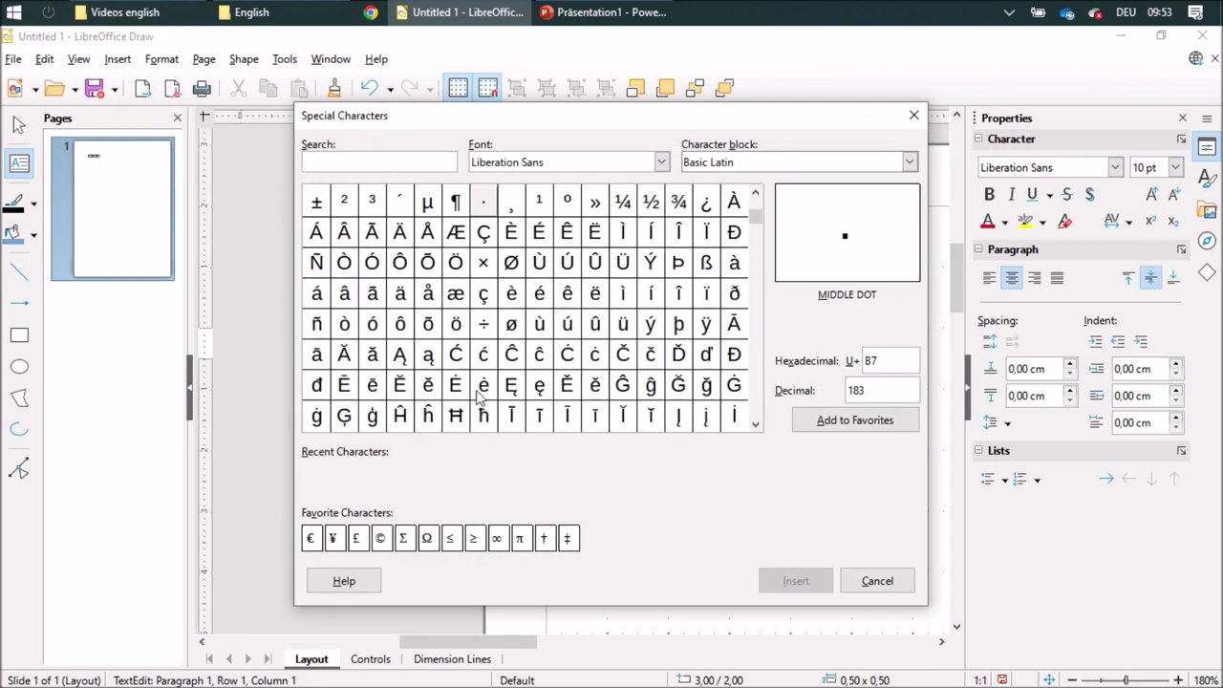
pyautogui.moveTo(755, 220); pyautogui.dragTo(755, 205)
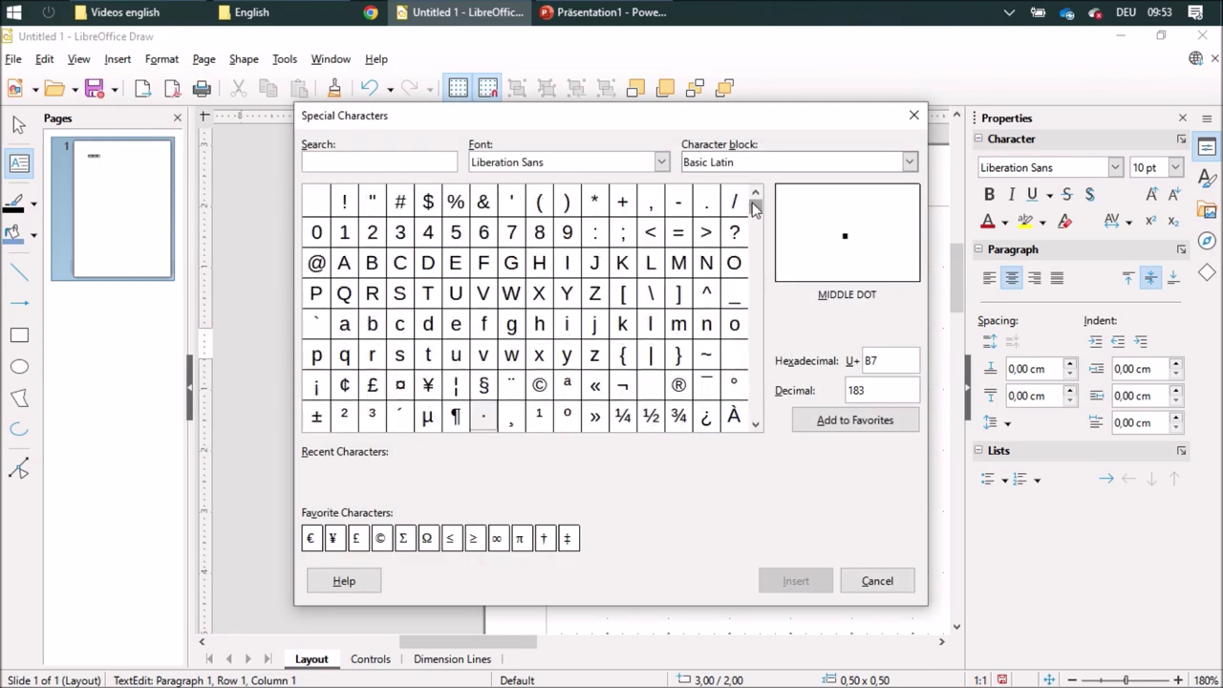
pyautogui.click(485, 417)
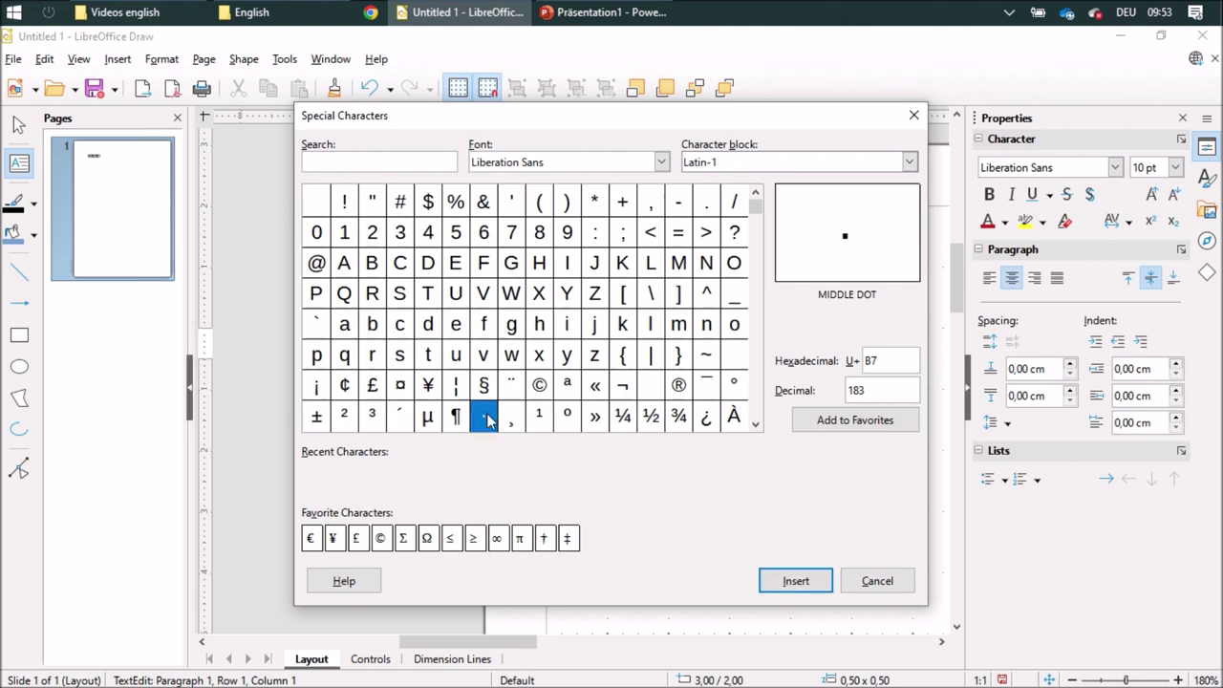
pyautogui.click(877, 423)
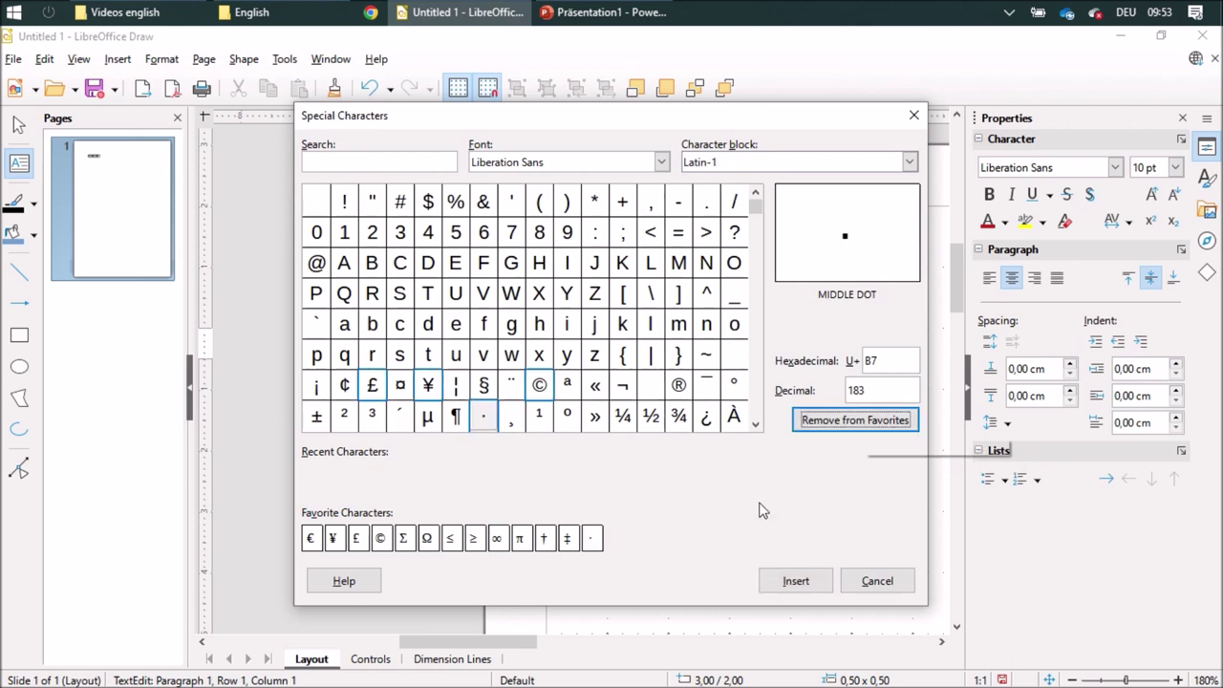
# Insert the middle dot from the favourite characters into the empty third box
pyautogui.click(597, 539)
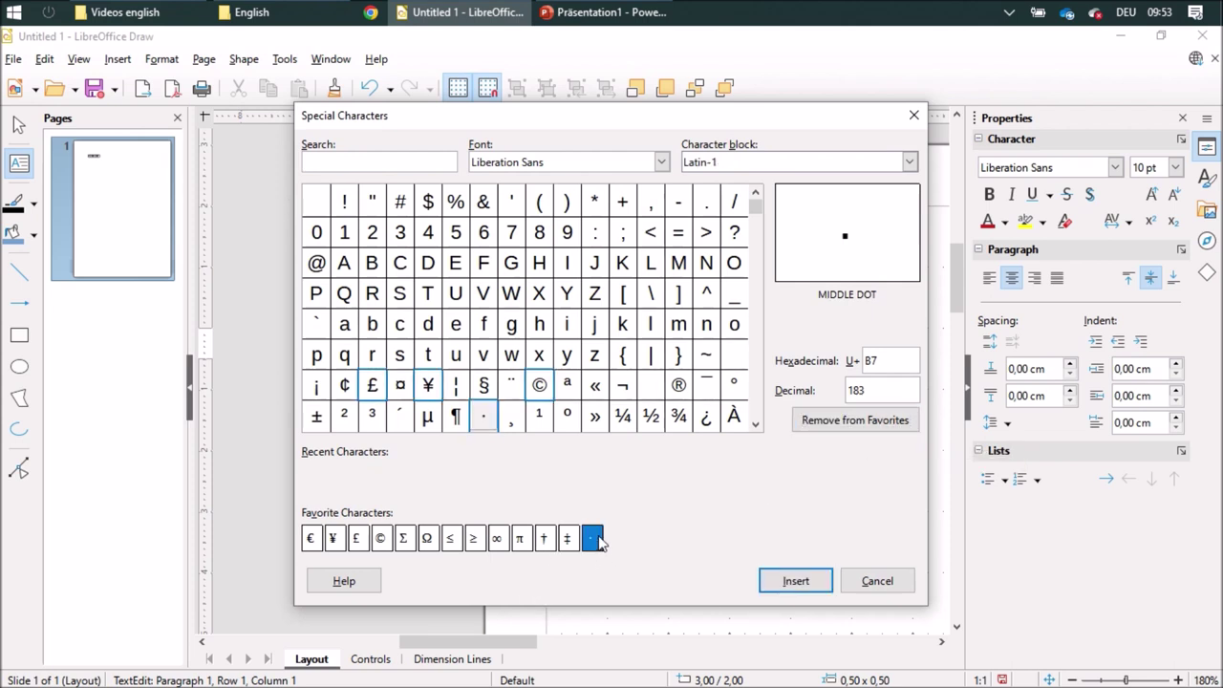
pyautogui.click(793, 584)
pyautogui.click(783, 435)
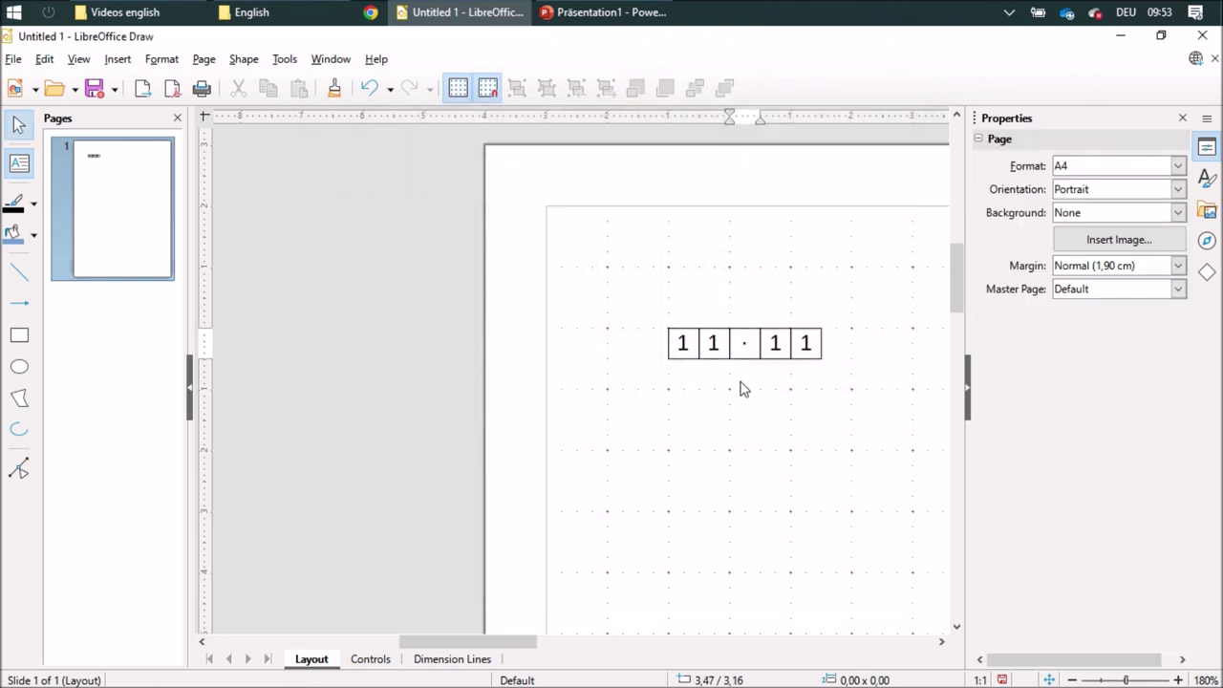
# Change the digits in the fourth, fifth and first boxes of the row to 2, 3 and 7, so it reads 71 · 23
pyautogui.click(791, 360)
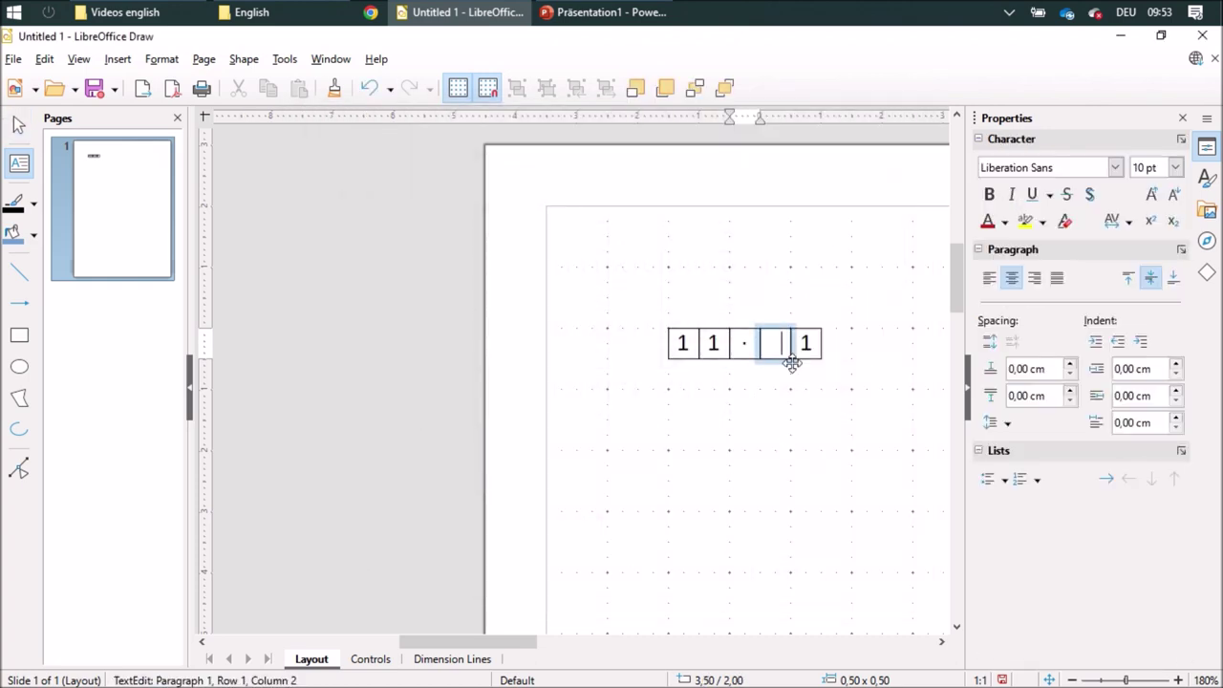
pyautogui.click(811, 342)
pyautogui.click(811, 346)
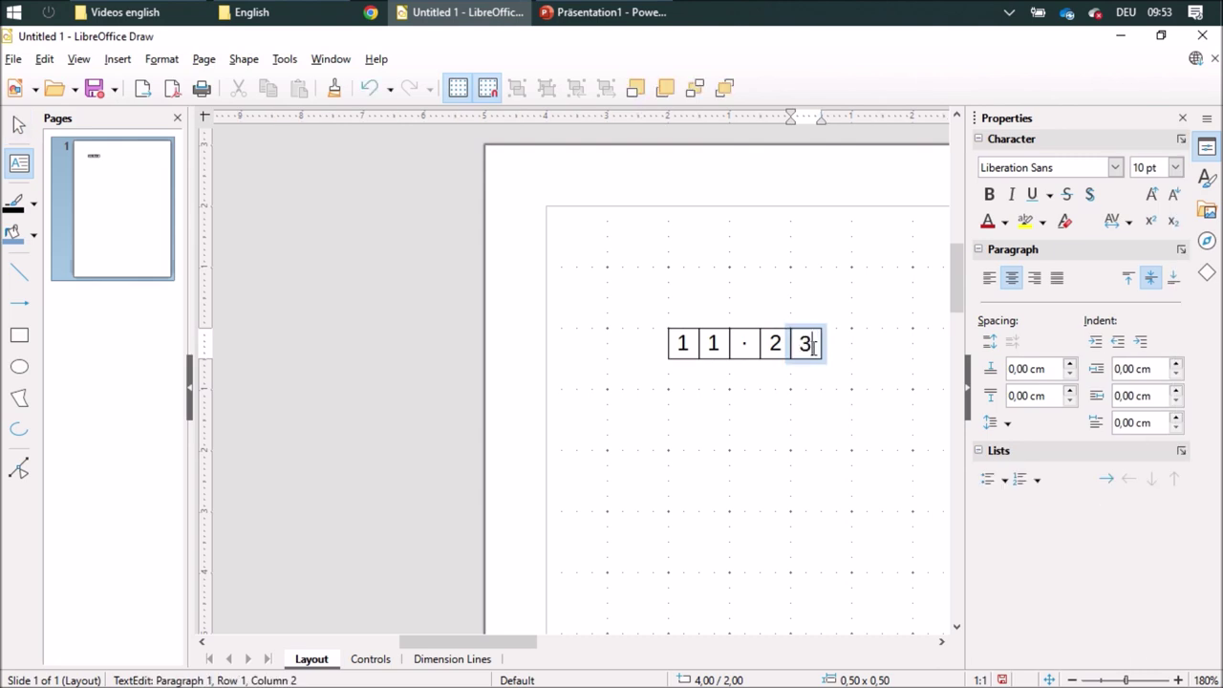
pyautogui.click(689, 354)
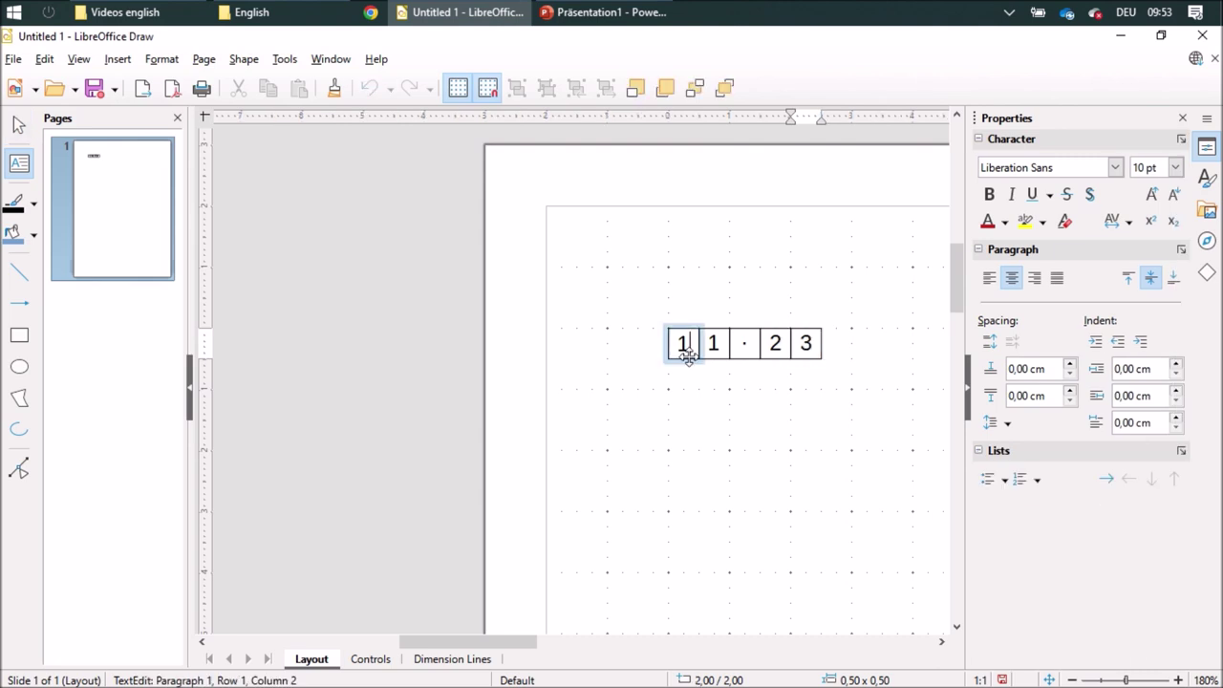
pyautogui.click(712, 432)
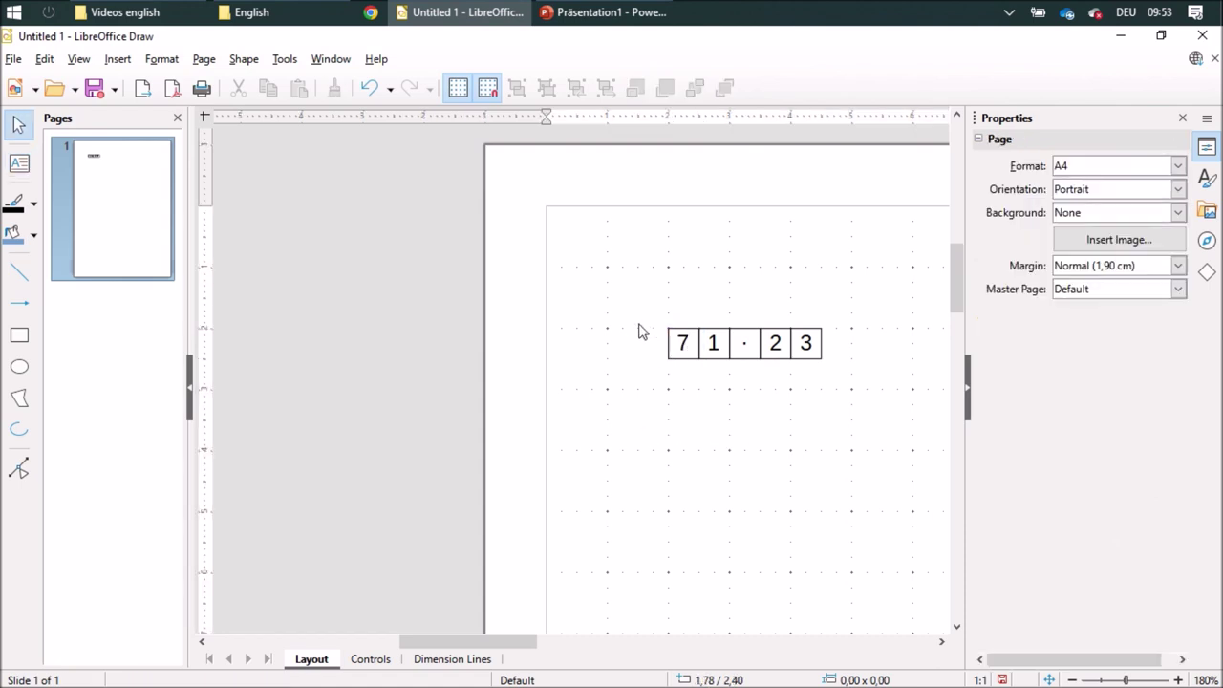
# Change the border colour of all five boxes in the row to dark grey
pyautogui.moveTo(636, 314); pyautogui.dragTo(876, 376)
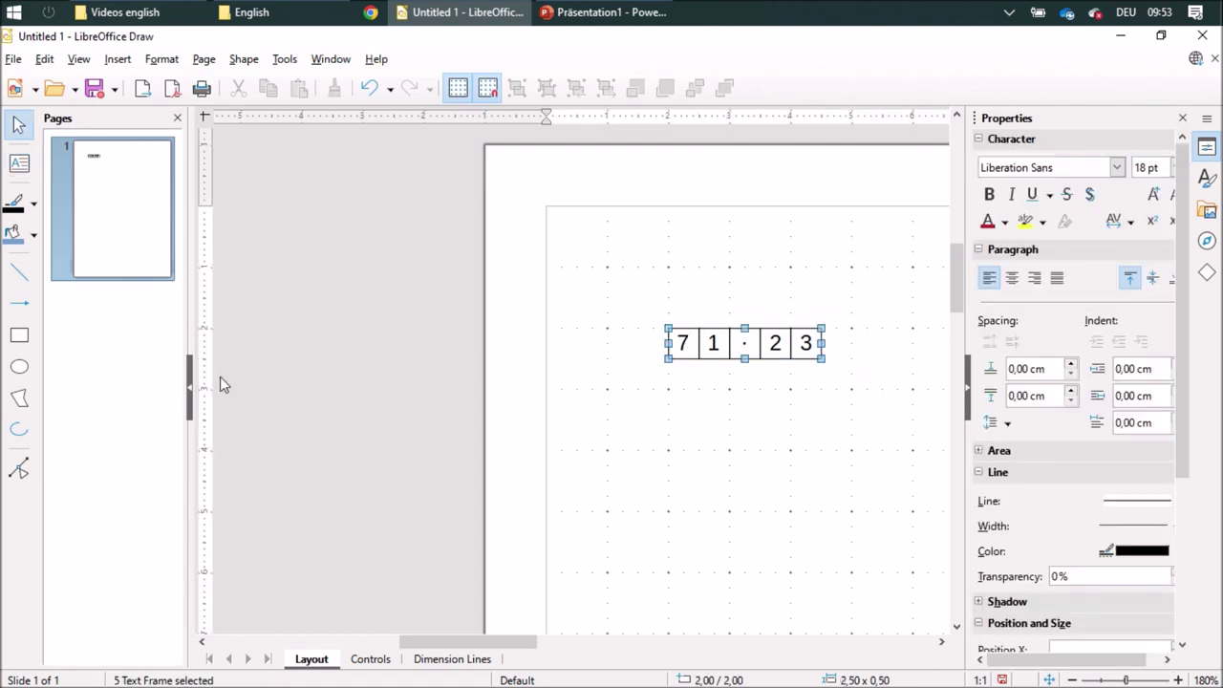
pyautogui.click(35, 204)
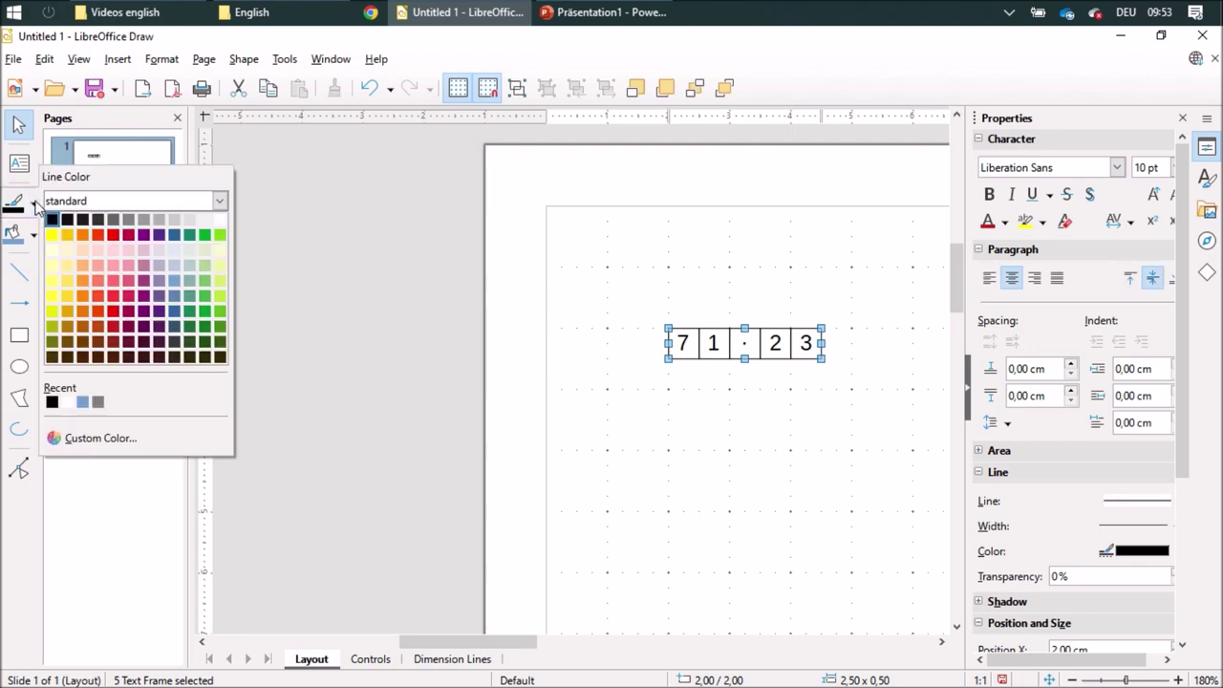
pyautogui.click(113, 220)
pyautogui.click(712, 407)
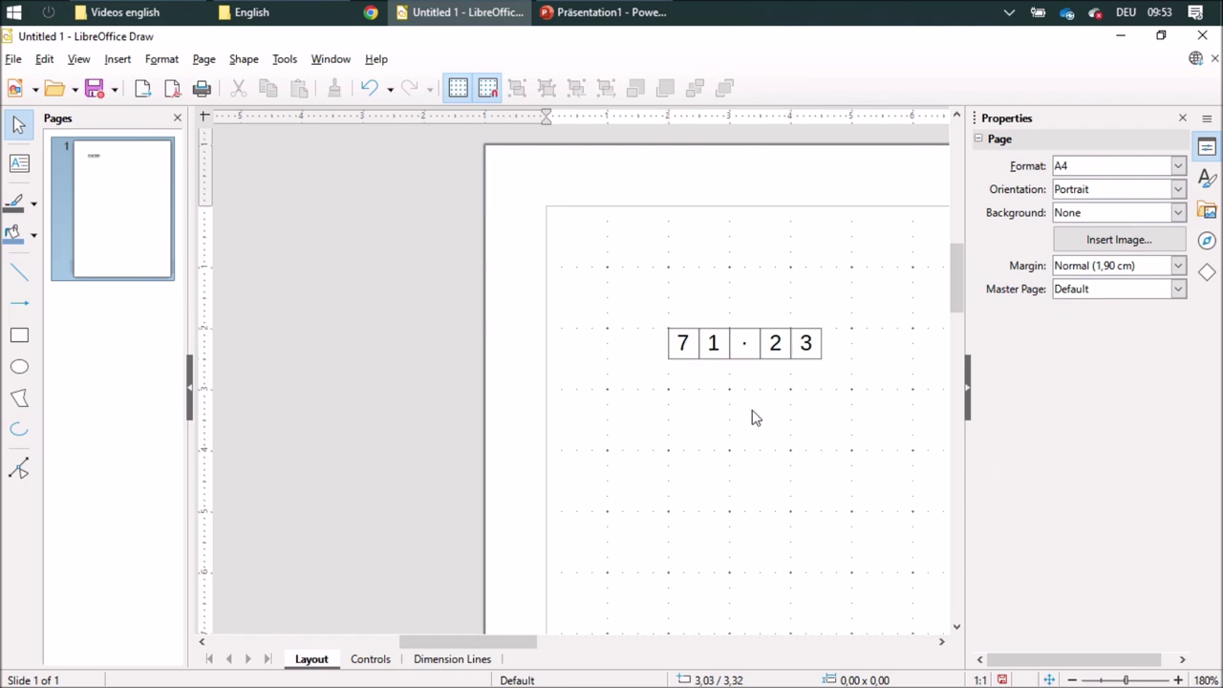
# Duplicate the 71 · 23 row directly beneath itself and empty the first two boxes of the copy
pyautogui.moveTo(658, 309); pyautogui.dragTo(866, 370)
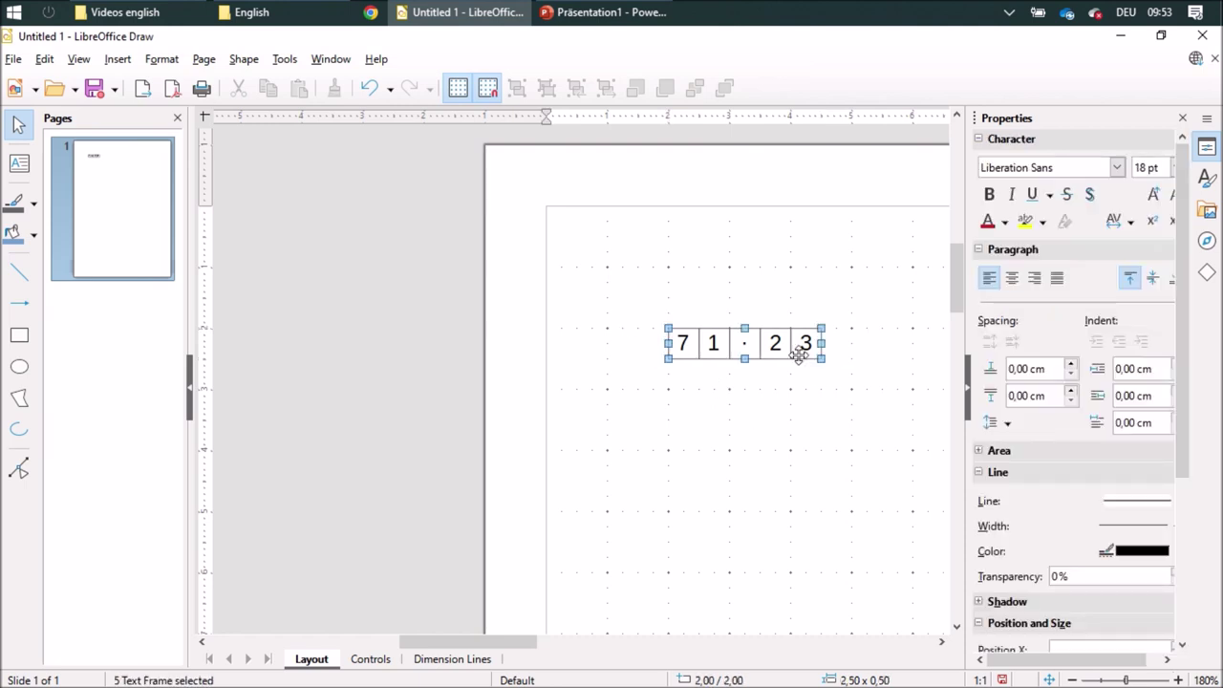
pyautogui.moveTo(777, 342); pyautogui.dragTo(777, 361)
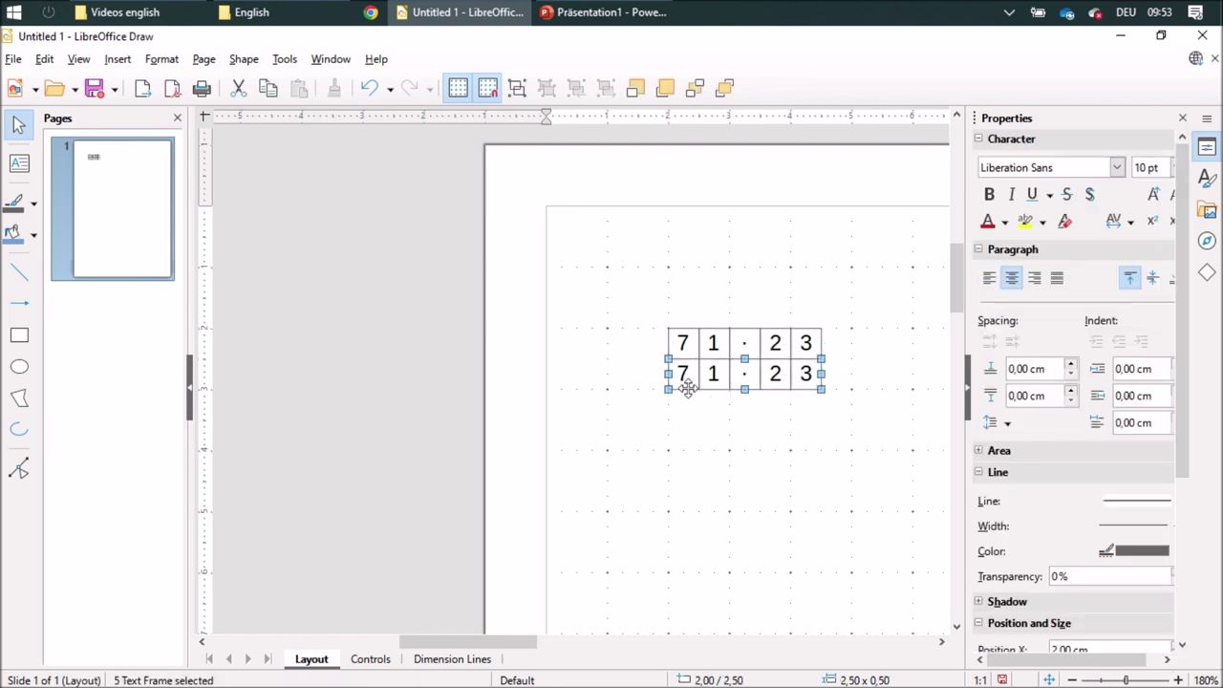
pyautogui.click(685, 380)
pyautogui.press('Delete')
pyautogui.click(715, 374)
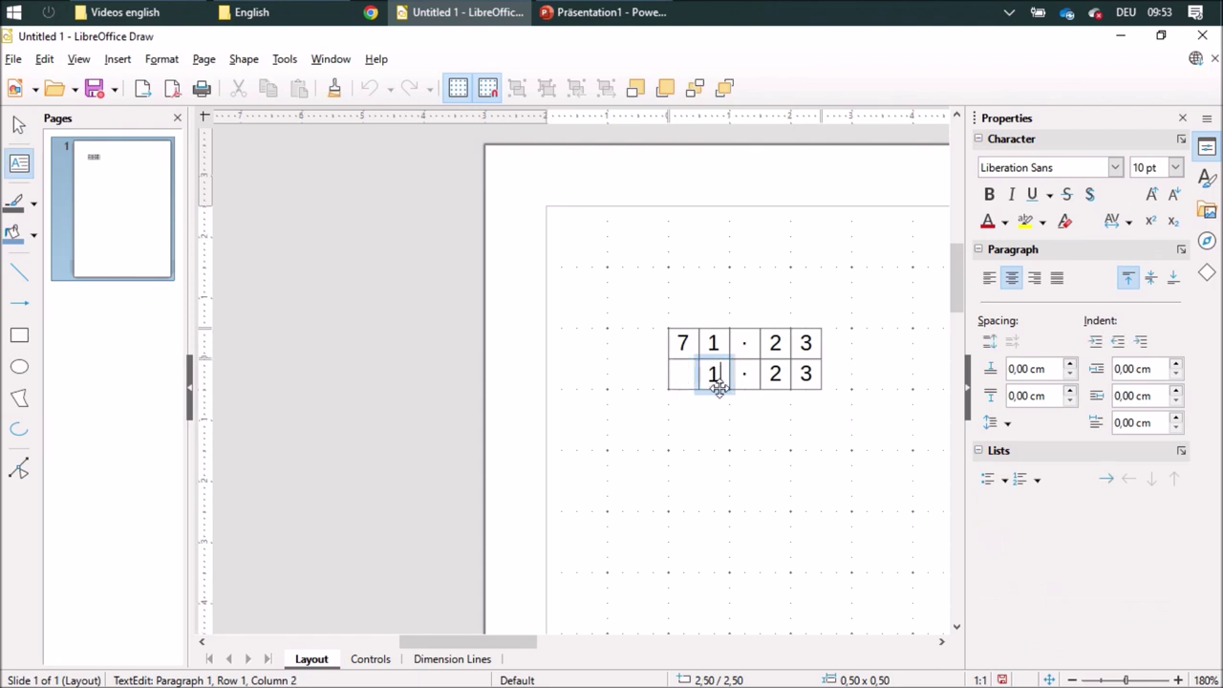
pyautogui.press('BackSpace')
# Delete the dot, the 2 and the 3 from the remaining three boxes of the second row
pyautogui.click(744, 373)
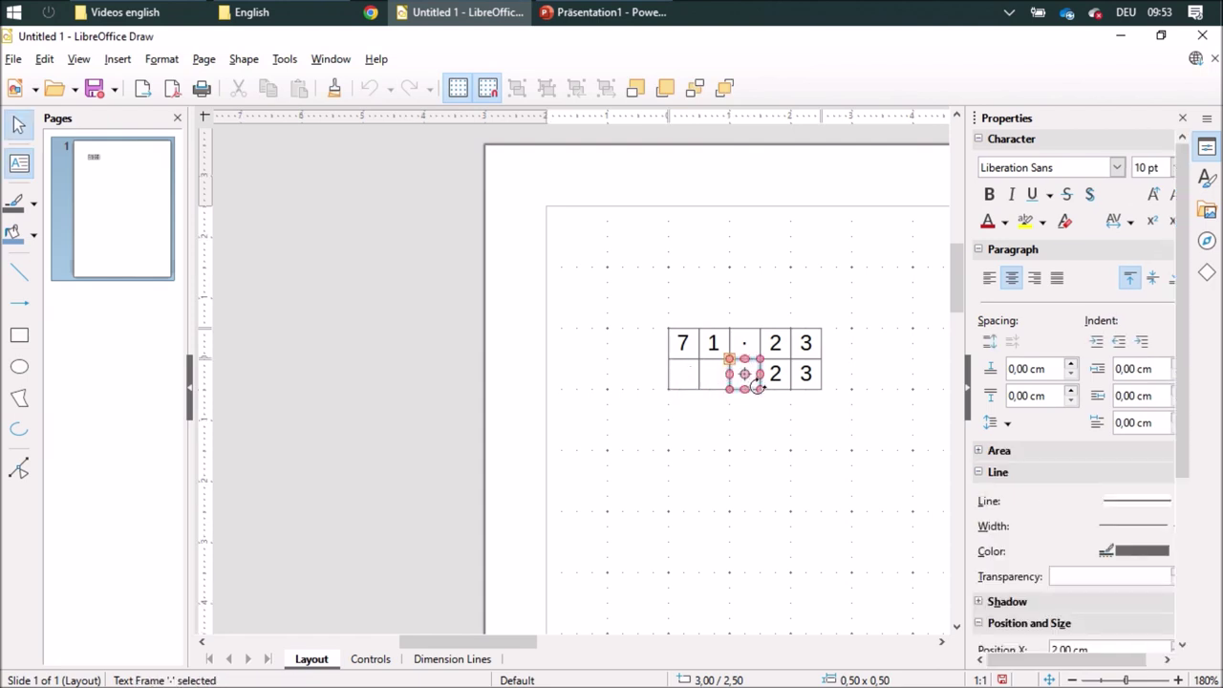
pyautogui.click(807, 432)
pyautogui.click(752, 378)
pyautogui.click(756, 391)
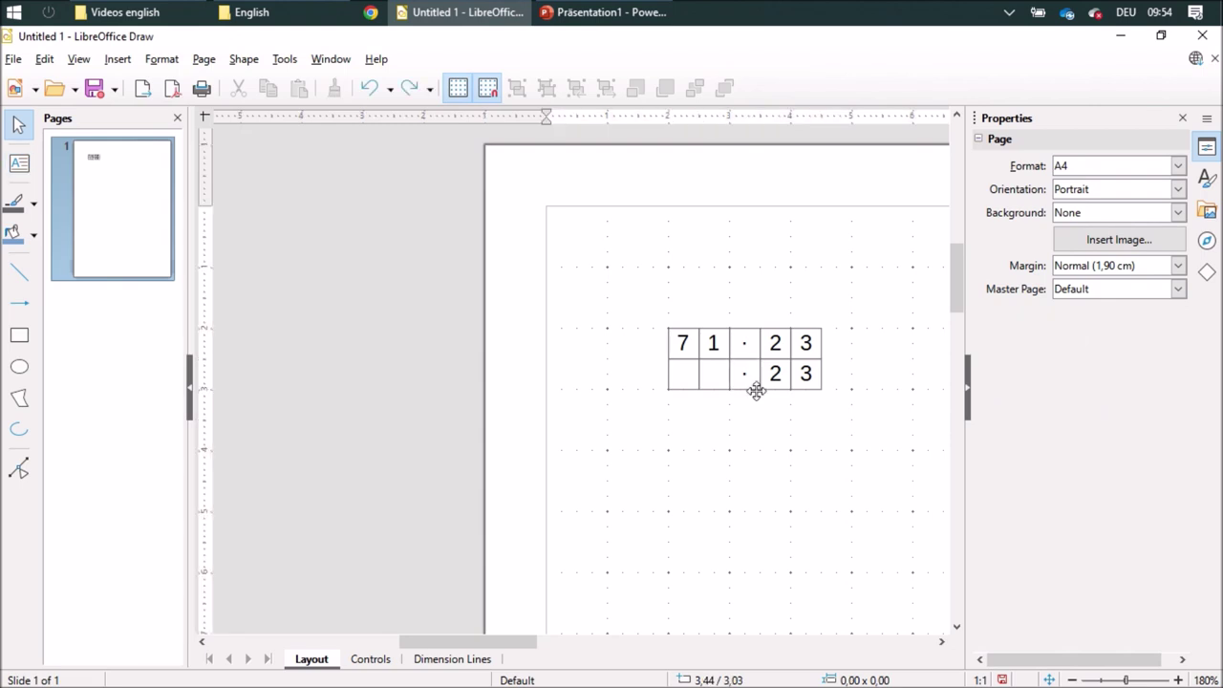
pyautogui.click(744, 374)
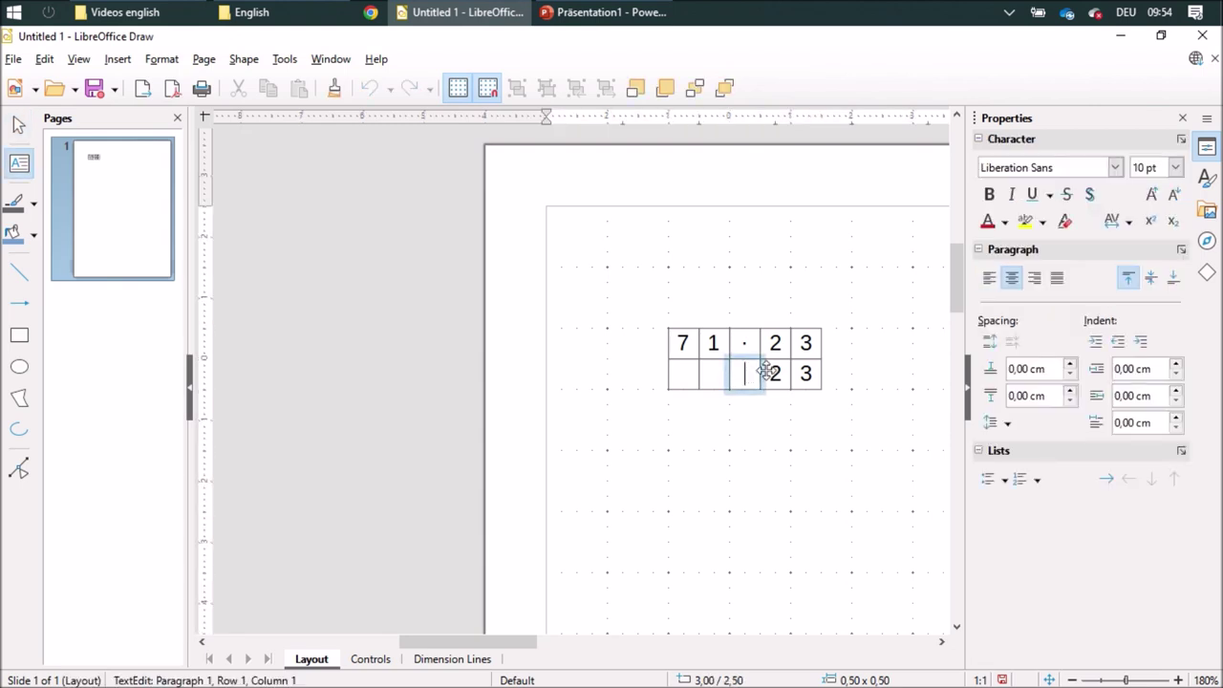
pyautogui.click(781, 374)
pyautogui.press('BackSpace')
pyautogui.click(814, 379)
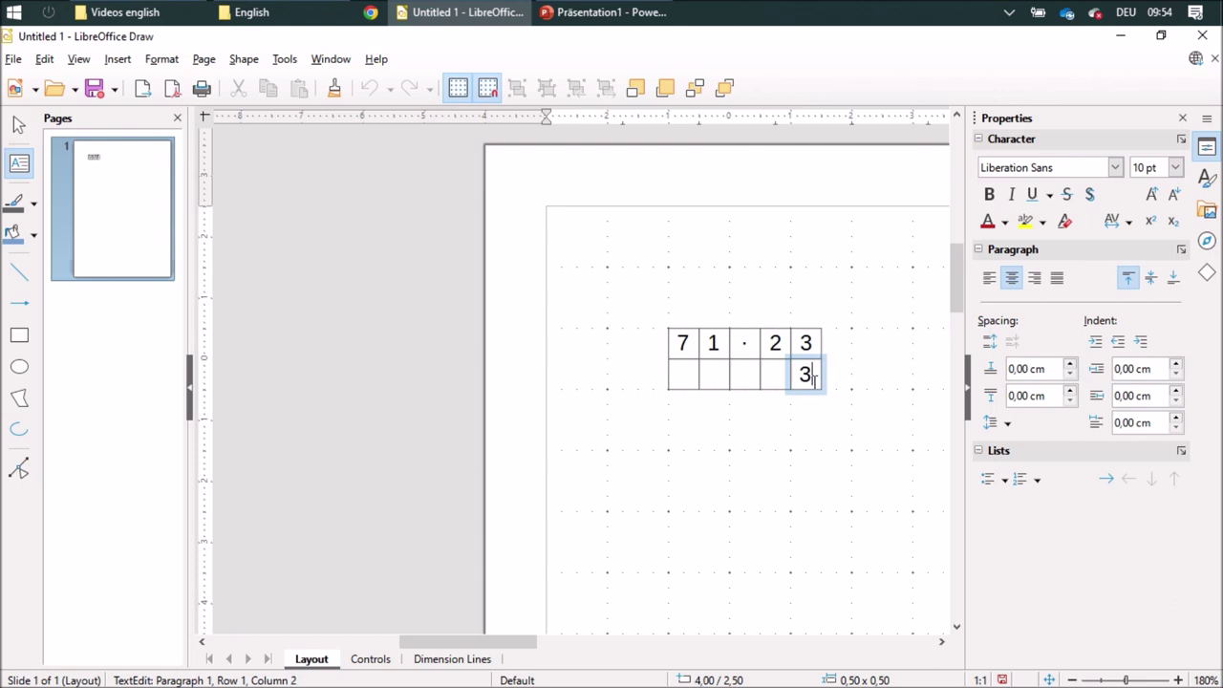
pyautogui.click(826, 483)
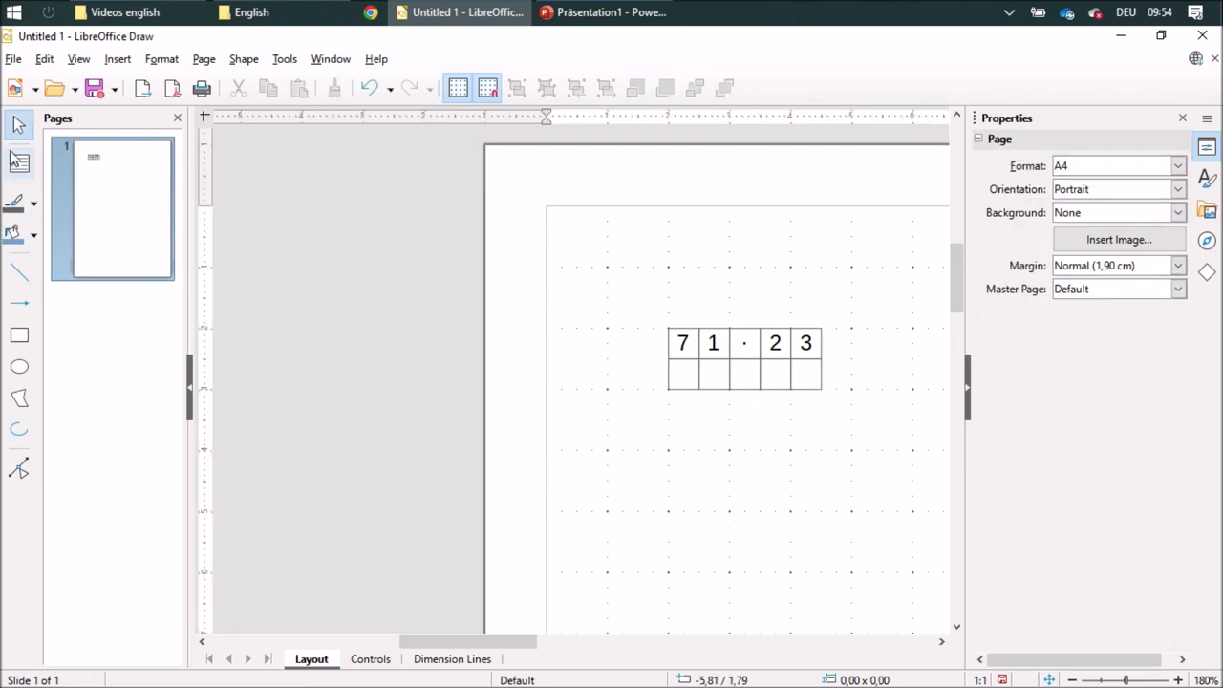
# Duplicate the empty five-box row downward four times to form five adjoining empty rows under the calculation
pyautogui.moveTo(608, 352); pyautogui.dragTo(888, 410)
pyautogui.moveTo(794, 378); pyautogui.dragTo(784, 498)
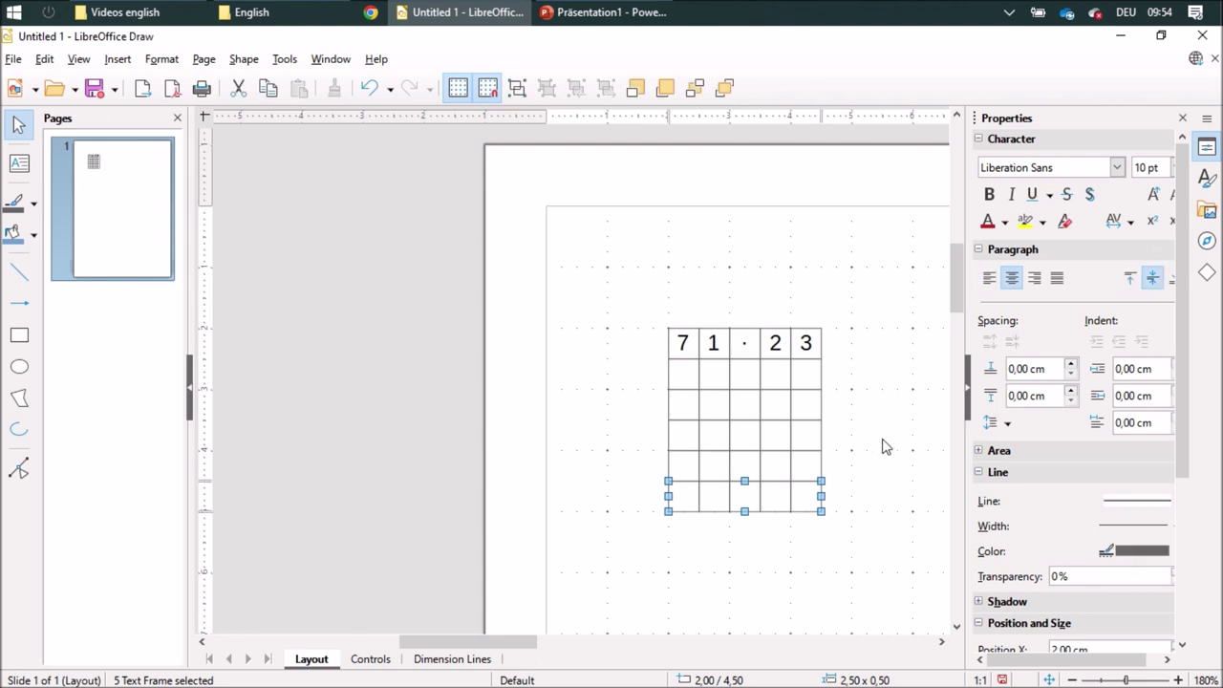
# Draw a horizontal line 2.50 cm long along the lower edge of the 71 · 23 row and set its width to 1.5 pt
pyautogui.click(19, 274)
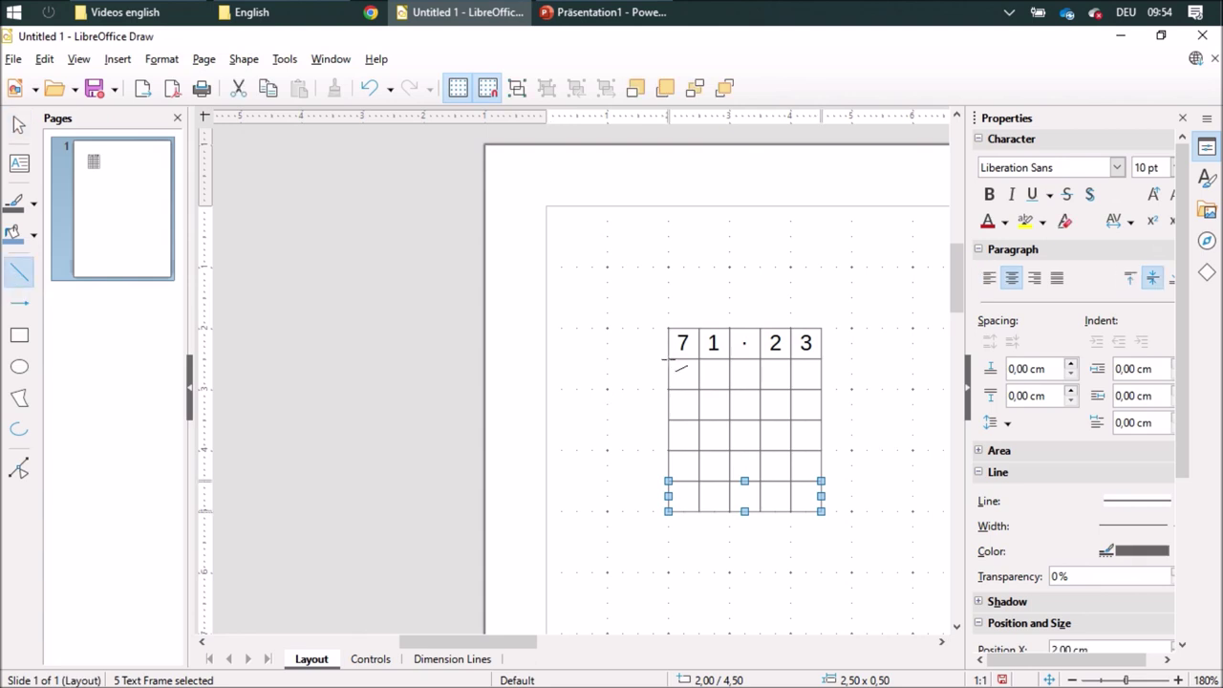
pyautogui.moveTo(666, 360); pyautogui.dragTo(821, 360)
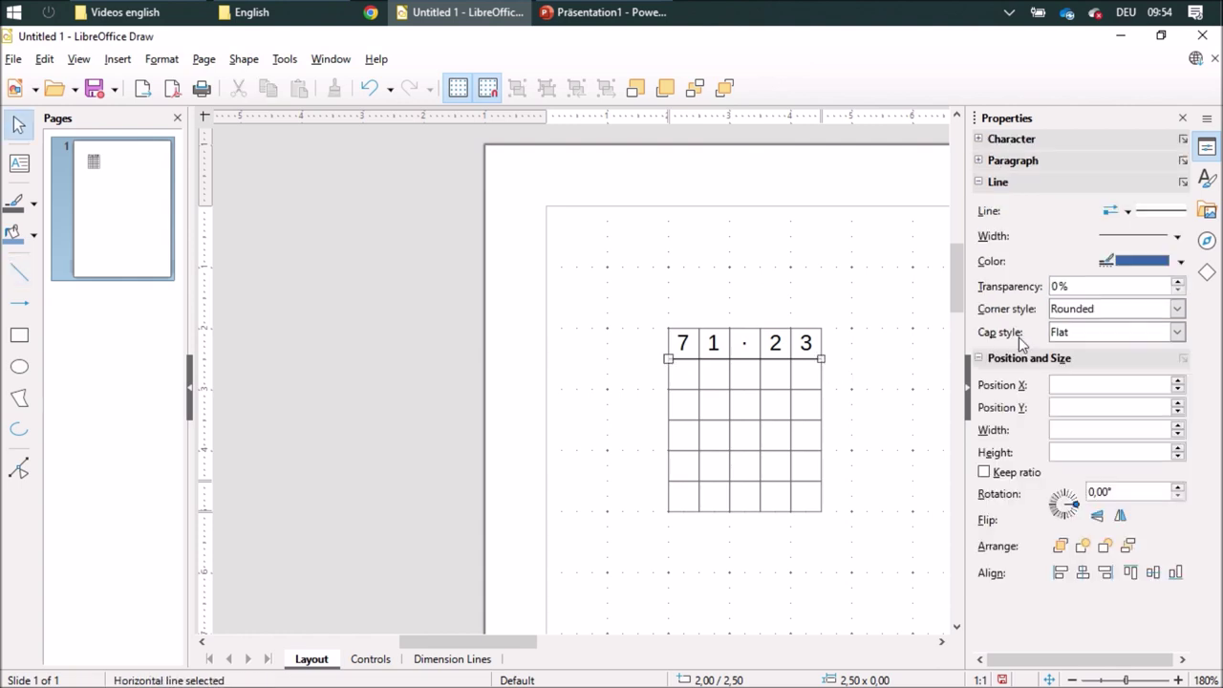
pyautogui.click(1178, 239)
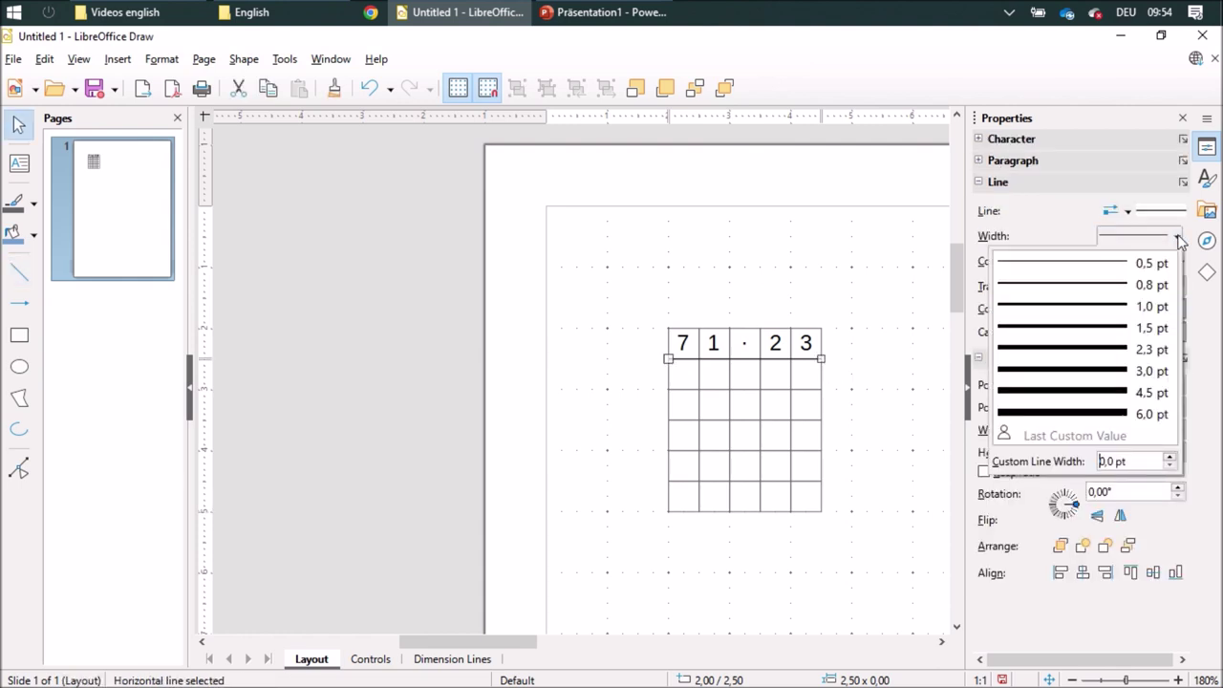
pyautogui.click(1089, 329)
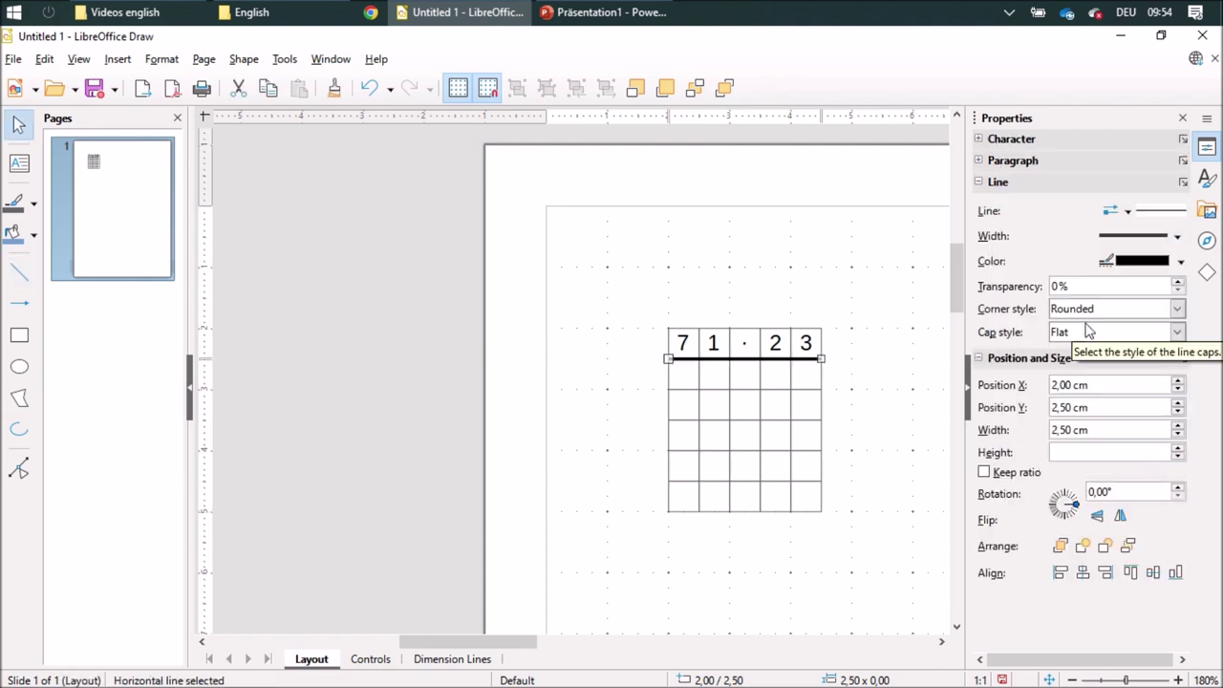
pyautogui.click(1179, 239)
pyautogui.click(1178, 239)
pyautogui.click(882, 270)
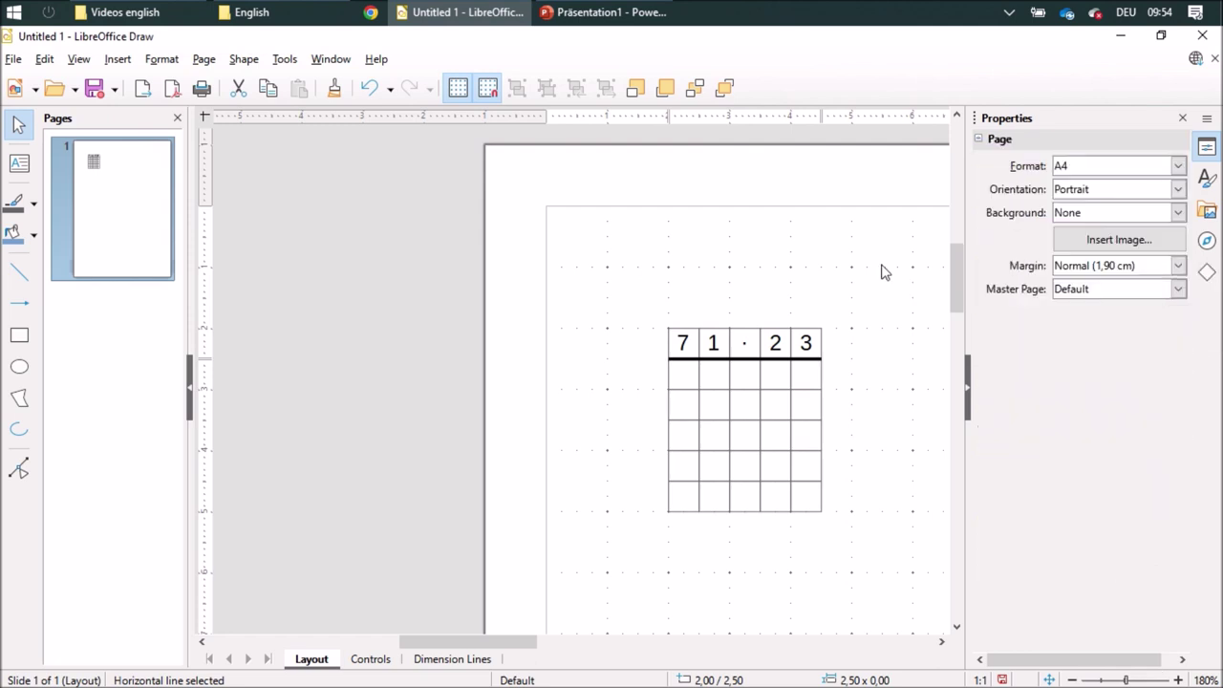